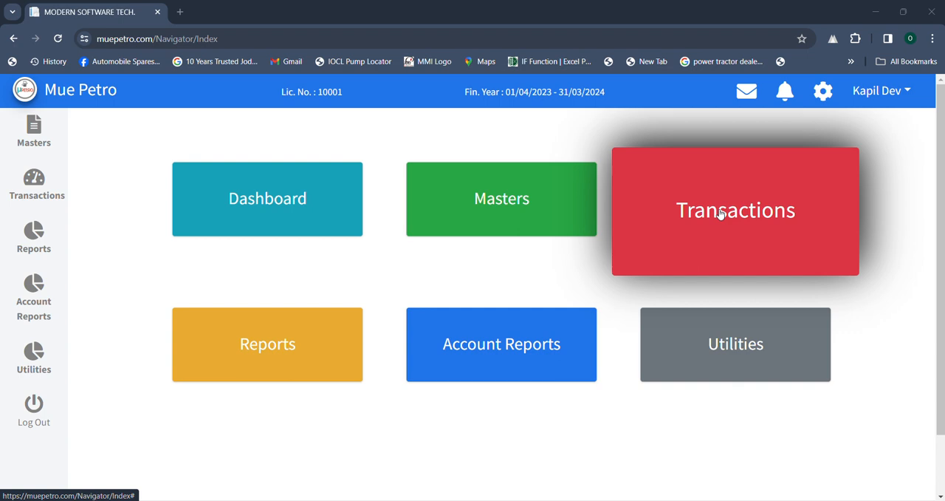
- Start a new meter reading entry from the transactions section
{"action": "left_click", "coordinate": [720, 213]}
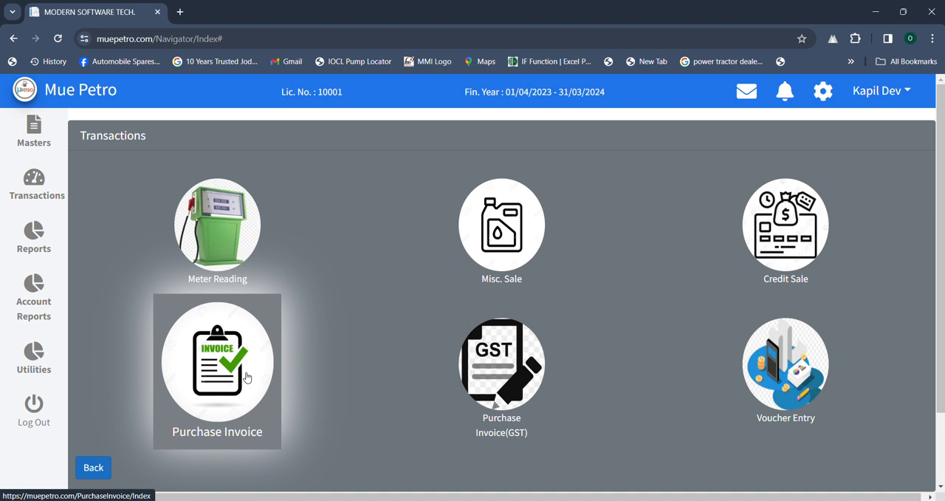
{"action": "left_click", "coordinate": [237, 272]}
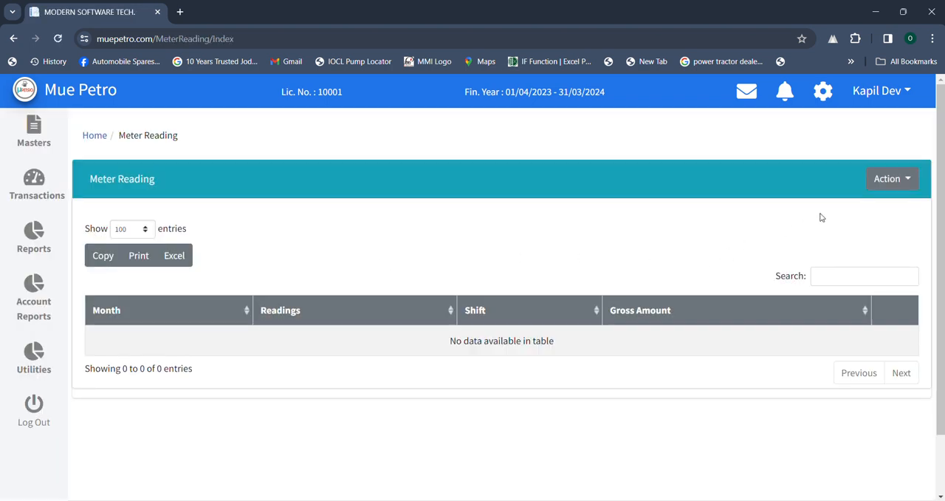
{"action": "left_click", "coordinate": [889, 184]}
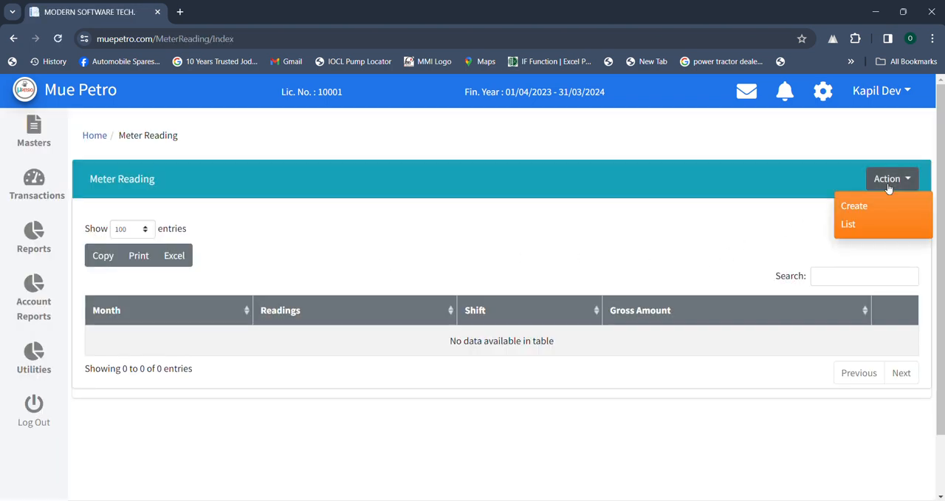
{"action": "left_click", "coordinate": [855, 206]}
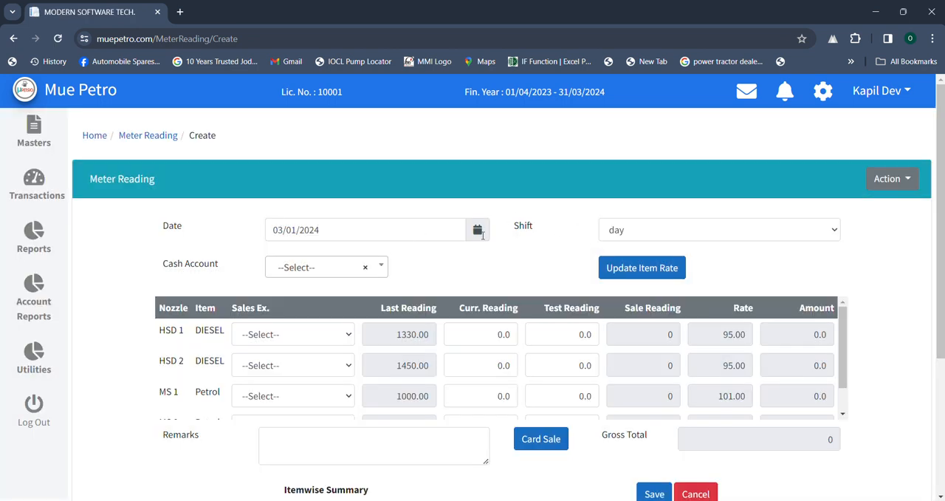
- Keep the shift on day and choose "cash account" as the cash account for the meter reading
{"action": "left_click", "coordinate": [654, 238]}
{"action": "key", "text": "Down"}
{"action": "key", "text": "Up"}
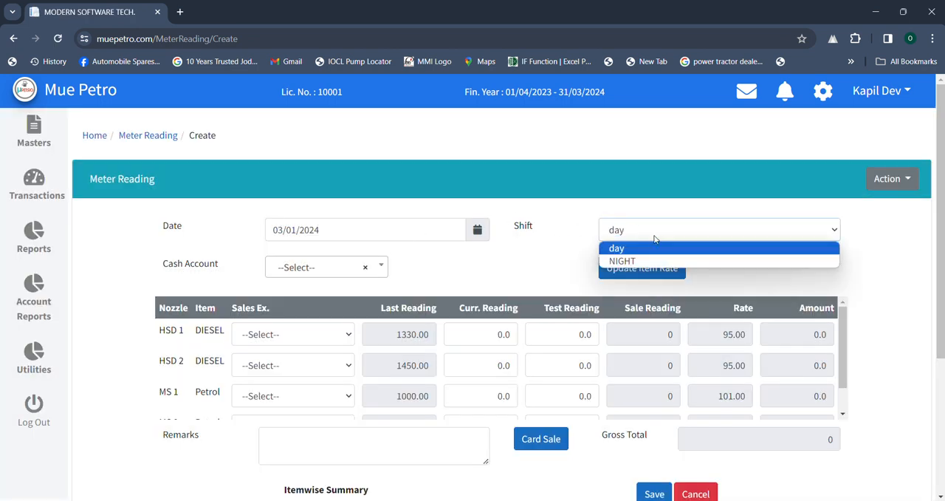
{"action": "left_click", "coordinate": [654, 239]}
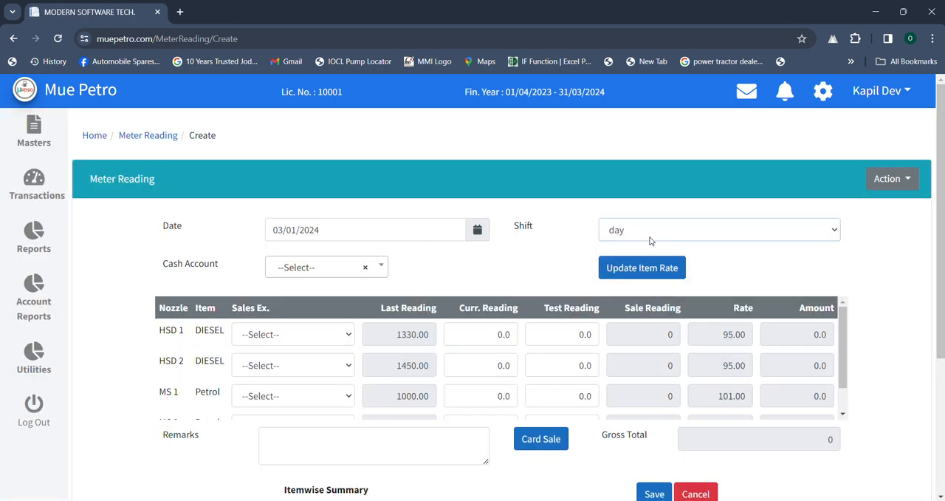
{"action": "left_click", "coordinate": [369, 267]}
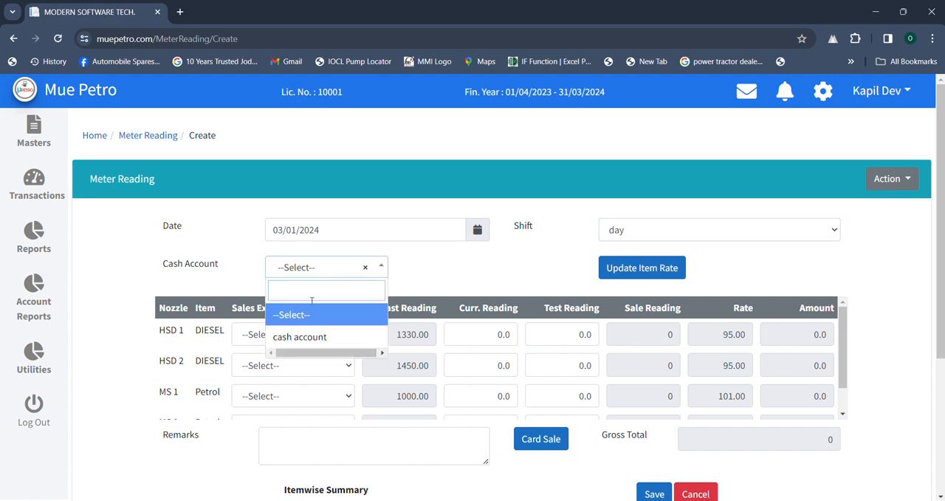
{"action": "left_click", "coordinate": [304, 336]}
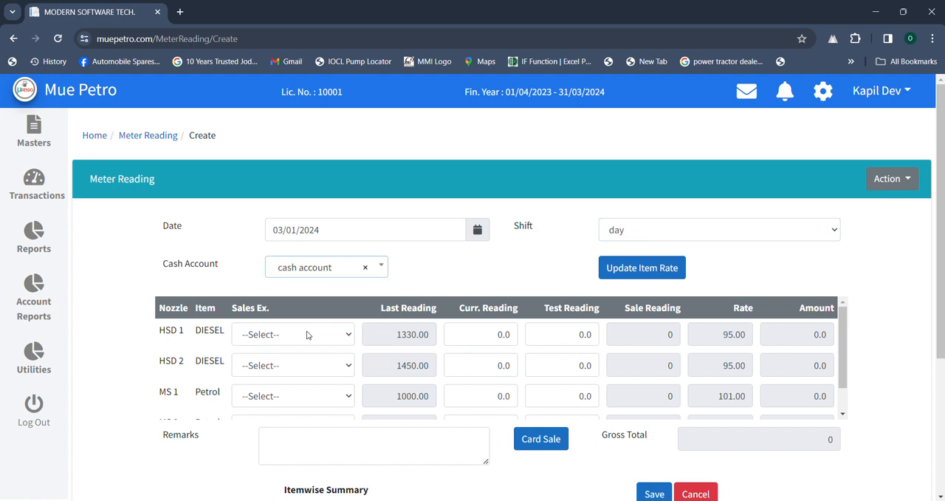
- Check the diesel and petrol rates in the item rate dialog and the nozzles listed in the meter reading table
{"action": "left_click", "coordinate": [640, 268]}
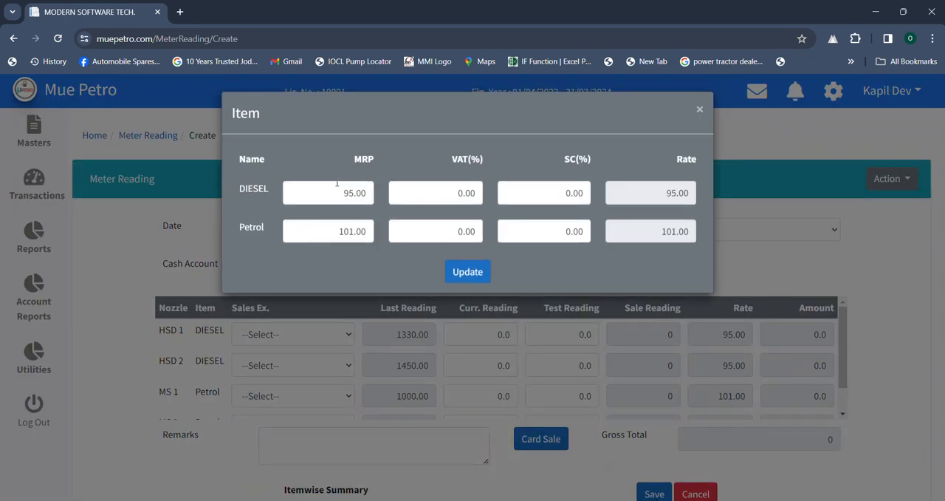
{"action": "left_click_drag", "start_coordinate": [287, 189], "coordinate": [390, 185]}
{"action": "left_click_drag", "start_coordinate": [339, 230], "coordinate": [394, 225]}
{"action": "left_click", "coordinate": [760, 265]}
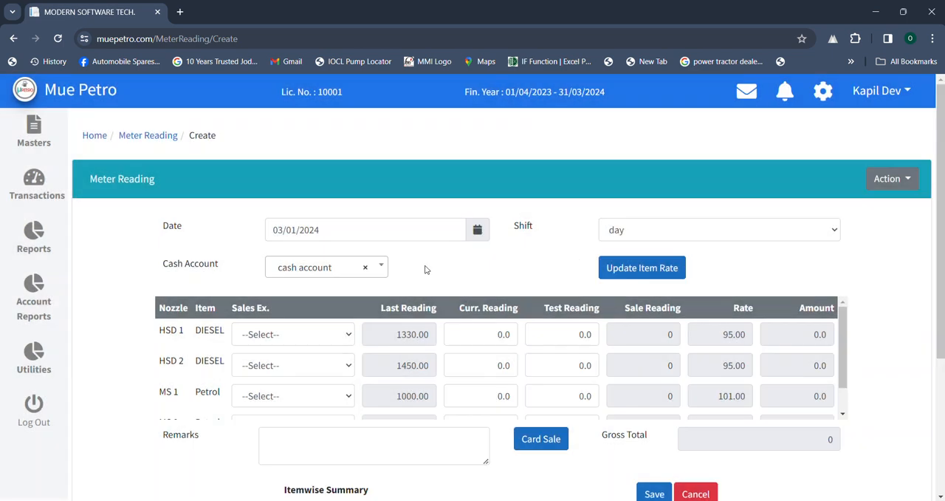
{"action": "left_click_drag", "start_coordinate": [158, 330], "coordinate": [186, 331]}
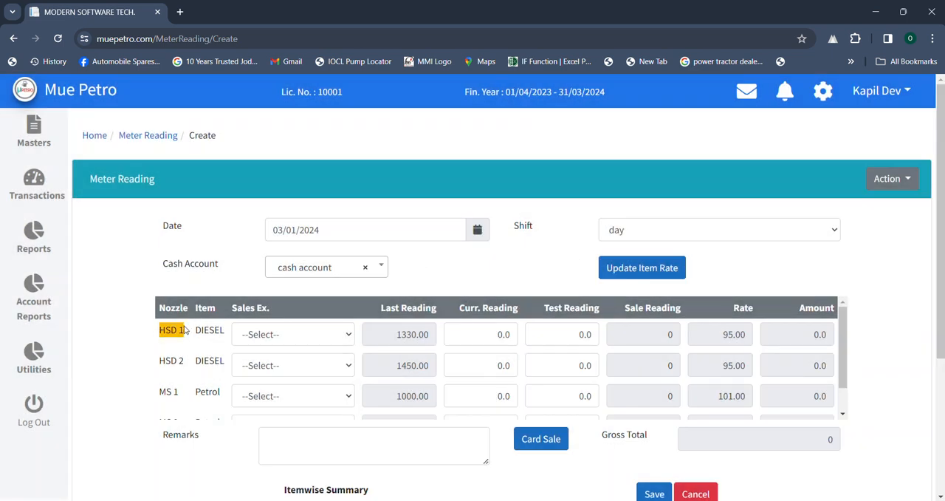
{"action": "left_click_drag", "start_coordinate": [145, 373], "coordinate": [198, 361]}
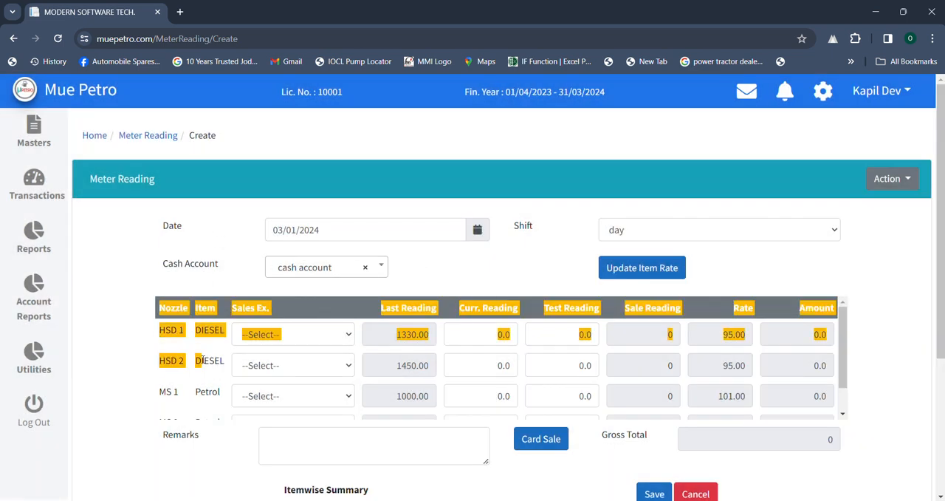
{"action": "left_click", "coordinate": [202, 360]}
{"action": "scroll", "coordinate": [203, 360], "scroll_direction": "down", "scroll_amount": 1}
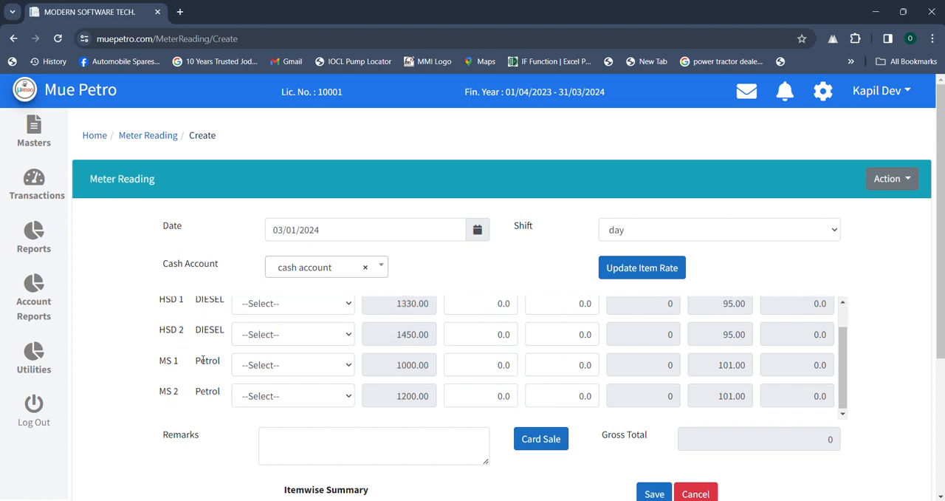
{"action": "scroll", "coordinate": [202, 361], "scroll_direction": "up", "scroll_amount": 1}
- Assign the second listed sales executive to nozzles HSD 1, HSD 2 and MS 1, and the first listed one to MS 2
{"action": "left_click", "coordinate": [285, 334]}
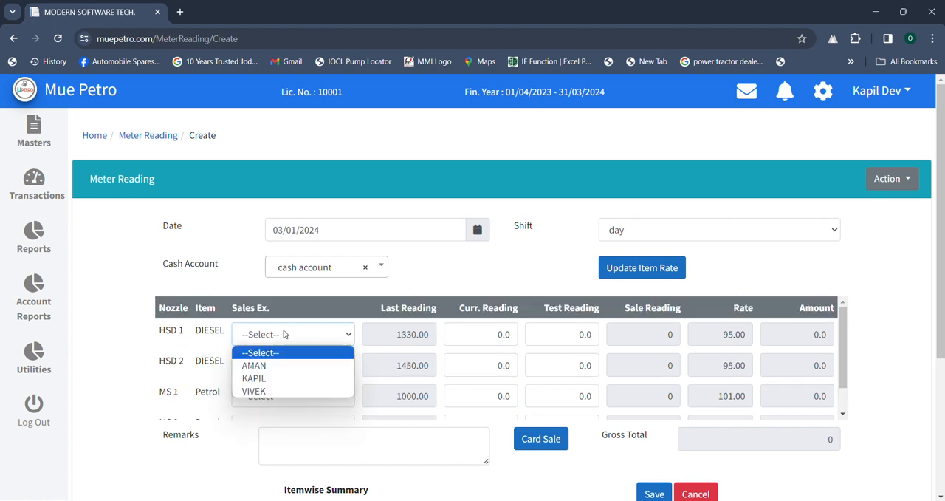
{"action": "left_click", "coordinate": [276, 377]}
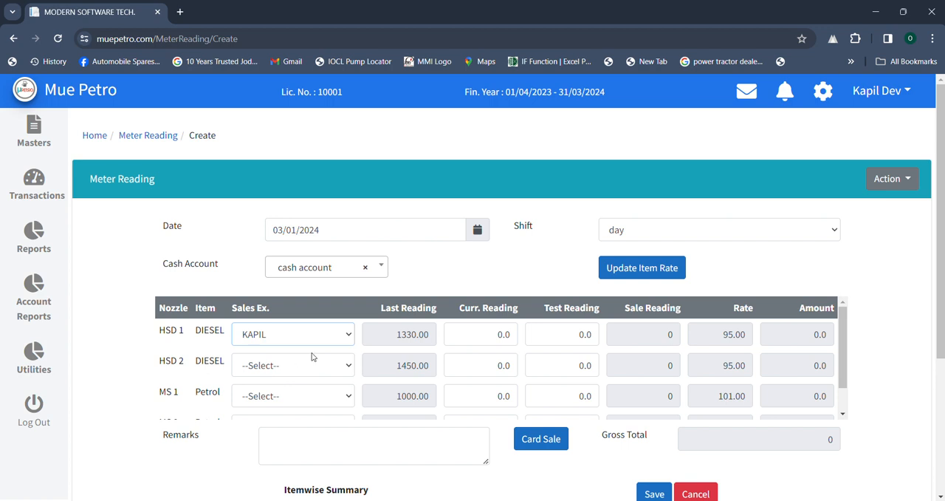
{"action": "left_click", "coordinate": [307, 365]}
{"action": "left_click", "coordinate": [288, 407]}
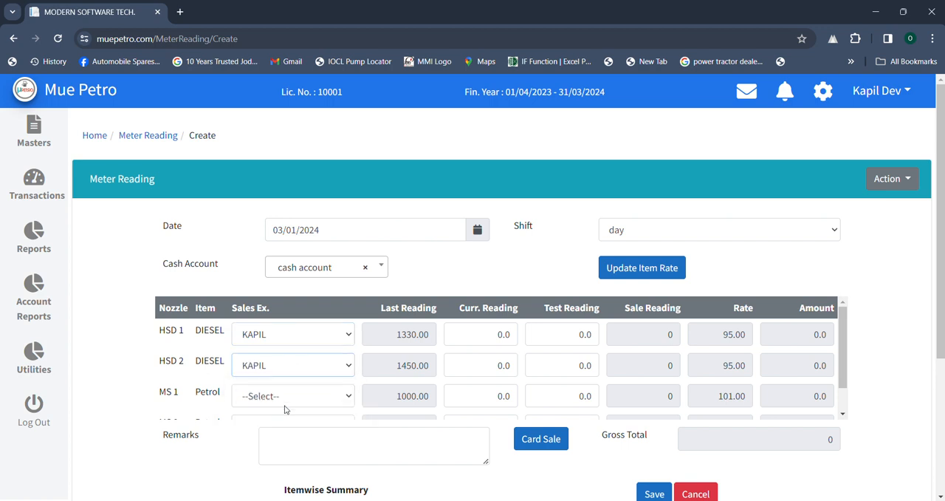
{"action": "left_click", "coordinate": [293, 400]}
{"action": "left_click", "coordinate": [269, 440]}
{"action": "scroll", "coordinate": [307, 394], "scroll_direction": "down", "scroll_amount": 1}
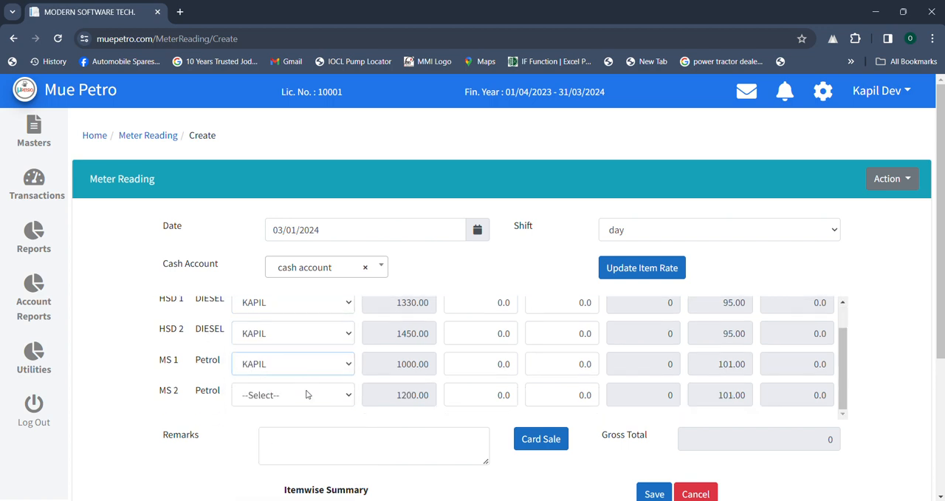
{"action": "left_click", "coordinate": [307, 395]}
{"action": "left_click", "coordinate": [285, 424]}
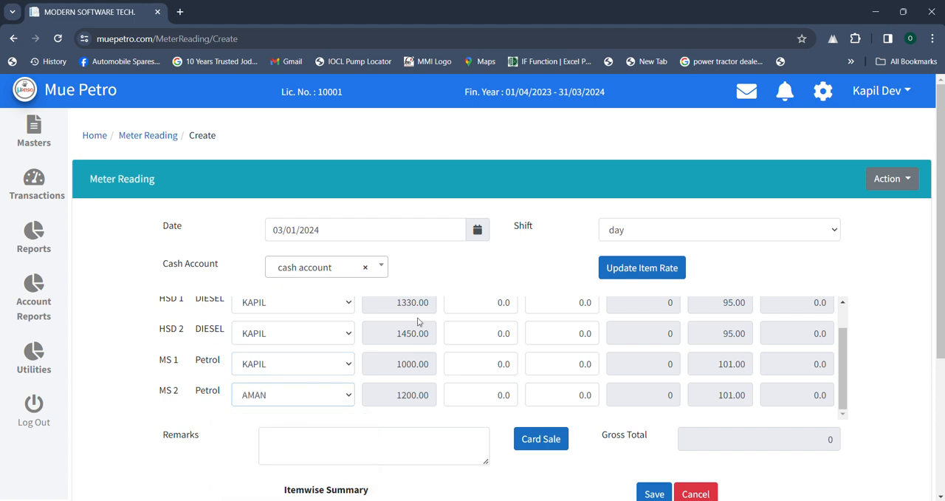
- Enter 1500 as the current reading of nozzle HSD 1 and check its calculated sale reading
{"action": "scroll", "coordinate": [418, 322], "scroll_direction": "up", "scroll_amount": 1}
{"action": "left_click_drag", "start_coordinate": [384, 334], "coordinate": [466, 333]}
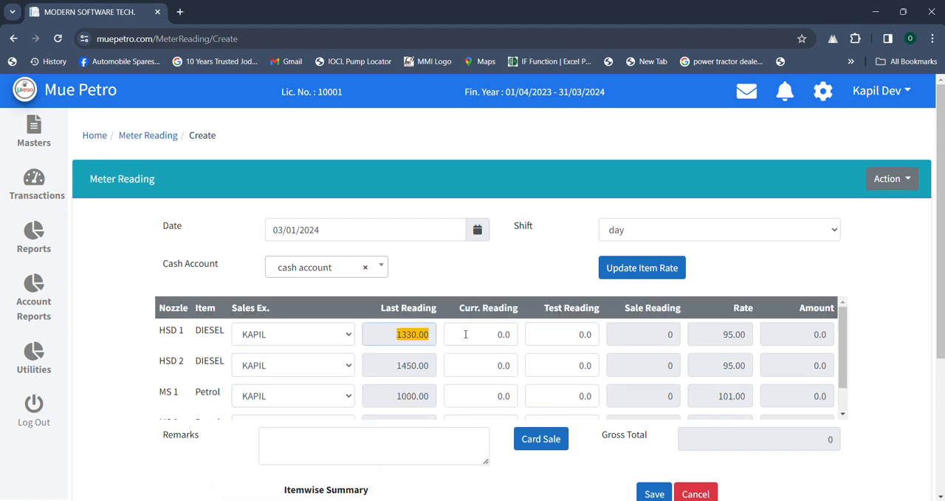
{"action": "double_click", "coordinate": [464, 334]}
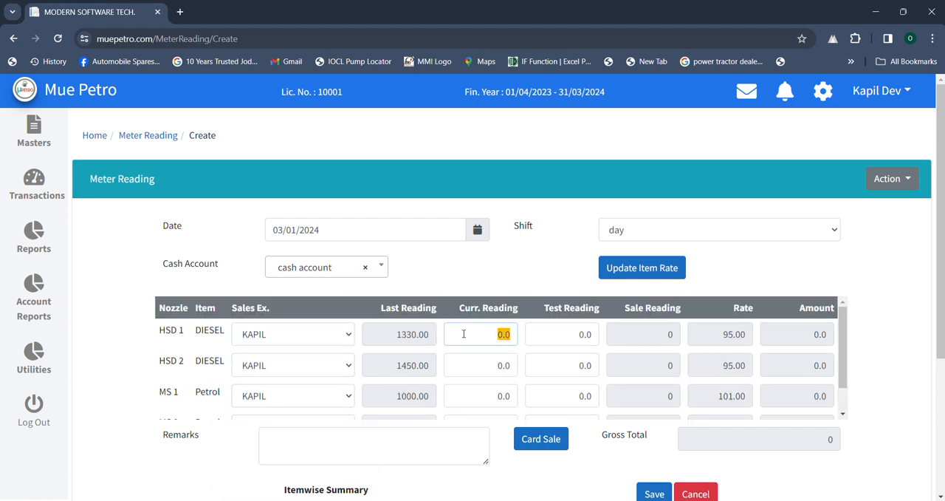
{"action": "type", "text": "1500"}
{"action": "left_click", "coordinate": [503, 299]}
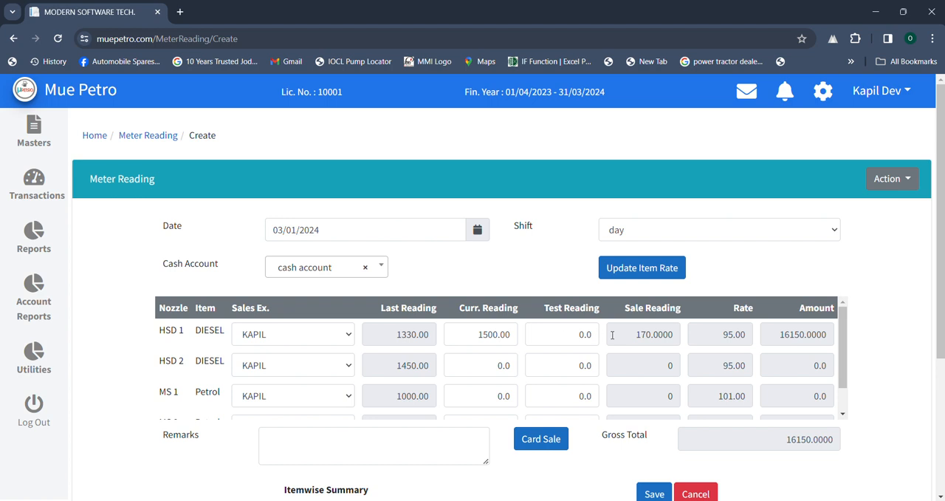
{"action": "left_click_drag", "start_coordinate": [612, 334], "coordinate": [697, 323]}
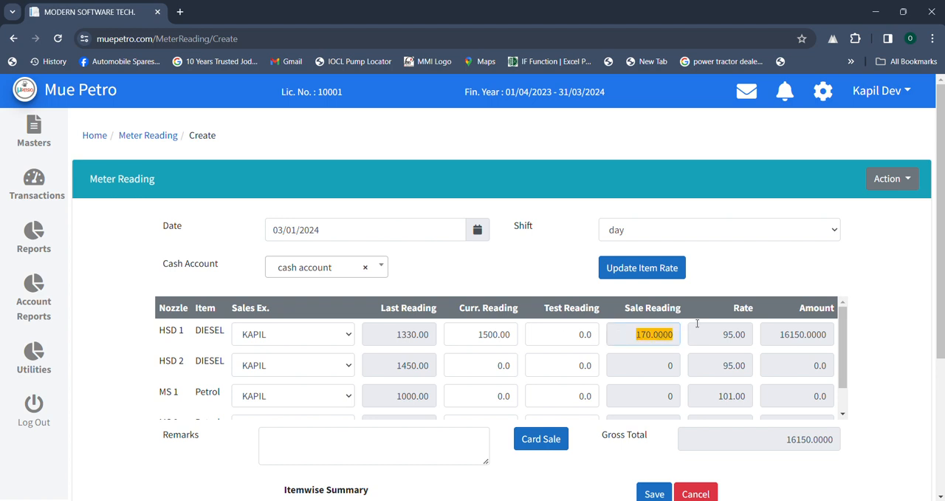
- Enter a test reading of 10 for nozzle HSD 1 and check its sale reading, rate and amount
{"action": "left_click", "coordinate": [565, 328]}
{"action": "type", "text": "1"}
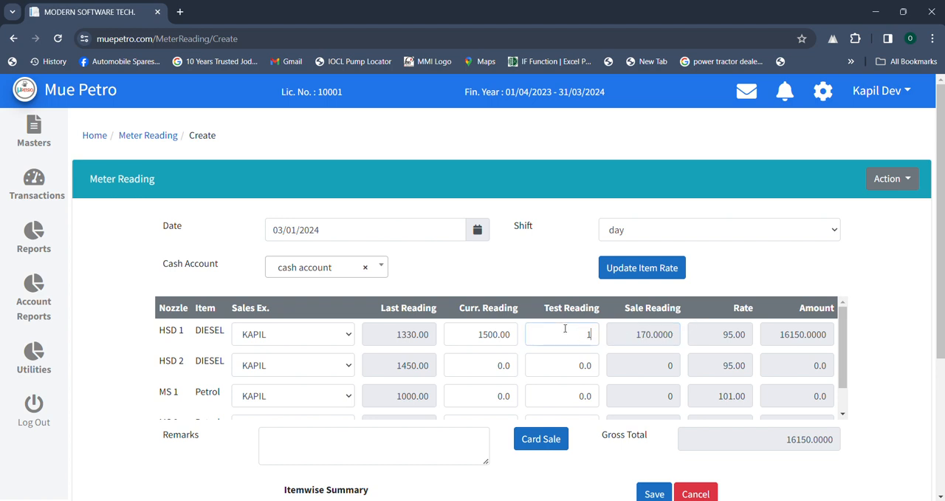
{"action": "type", "text": "0"}
{"action": "left_click", "coordinate": [566, 301]}
{"action": "double_click", "coordinate": [636, 341]}
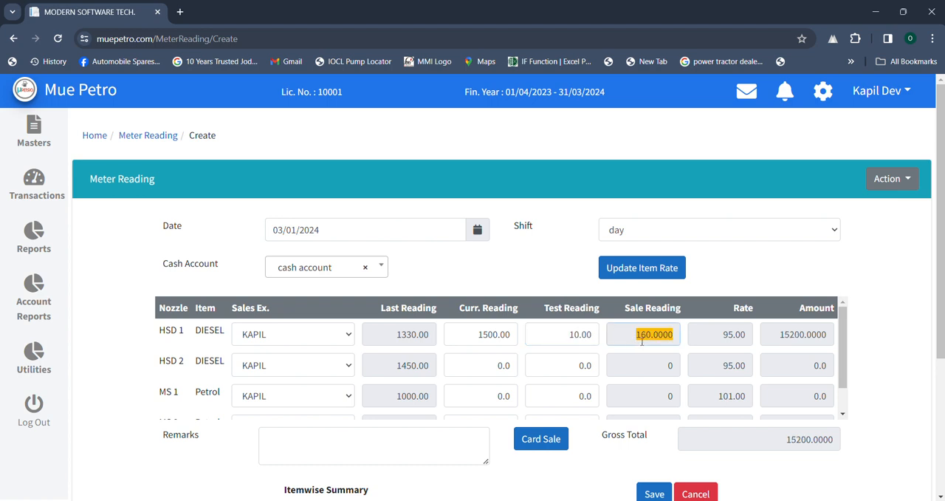
{"action": "double_click", "coordinate": [726, 336]}
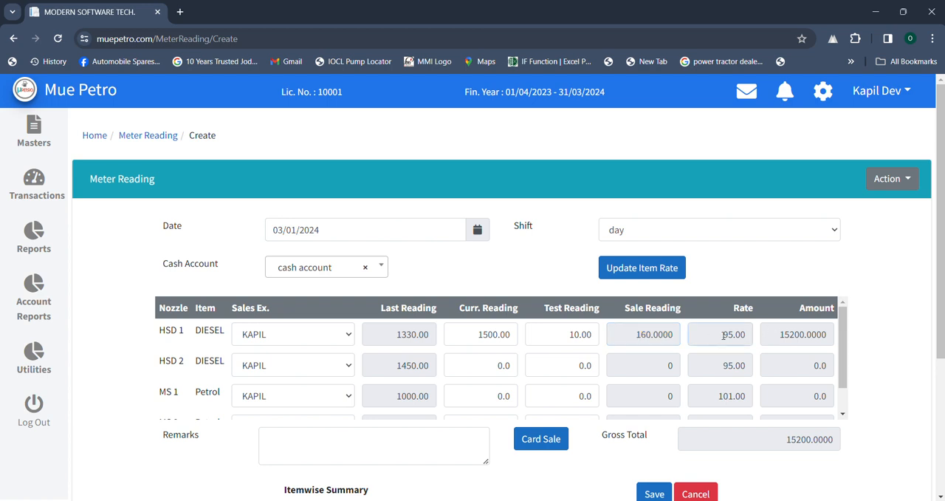
{"action": "double_click", "coordinate": [782, 333]}
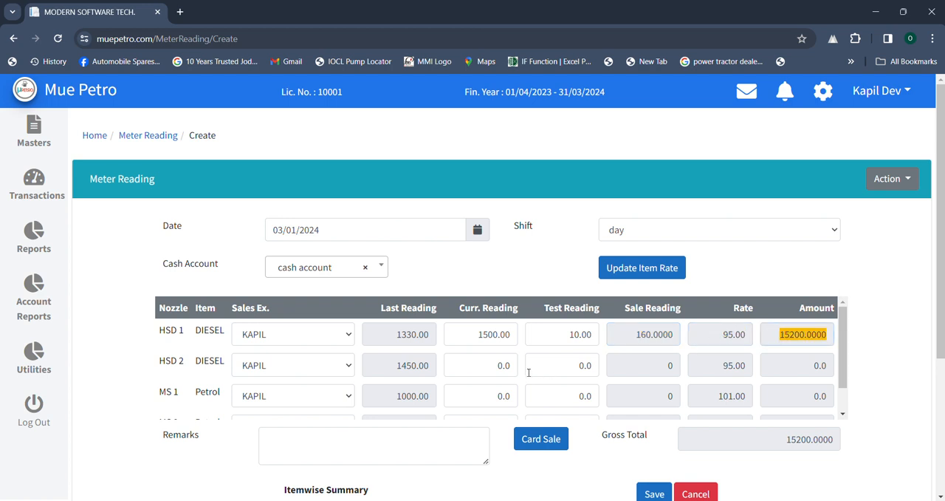
- Enter 1600 as the current reading of diesel nozzle HSD 2
{"action": "double_click", "coordinate": [555, 367]}
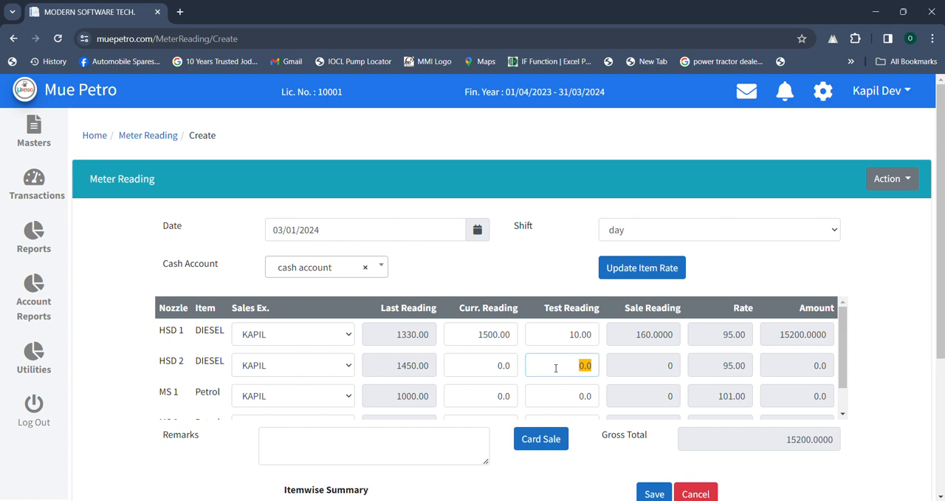
{"action": "left_click", "coordinate": [504, 363]}
{"action": "type", "text": "1600"}
{"action": "key", "text": "Tab"}
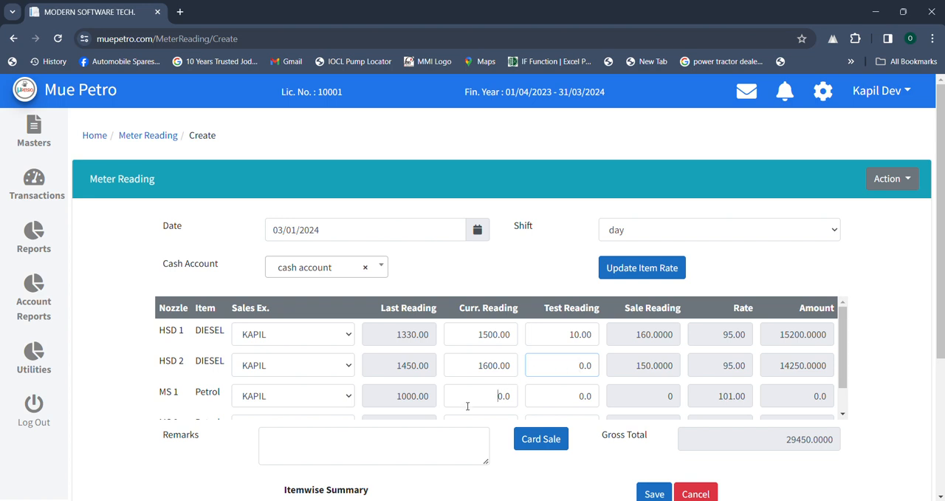
- Enter 1200 as the current reading of both petrol nozzles, MS 1 and MS 2
{"action": "left_click", "coordinate": [467, 405]}
{"action": "type", "text": "1200"}
{"action": "left_click", "coordinate": [616, 395]}
{"action": "scroll", "coordinate": [621, 395], "scroll_direction": "down", "scroll_amount": 1}
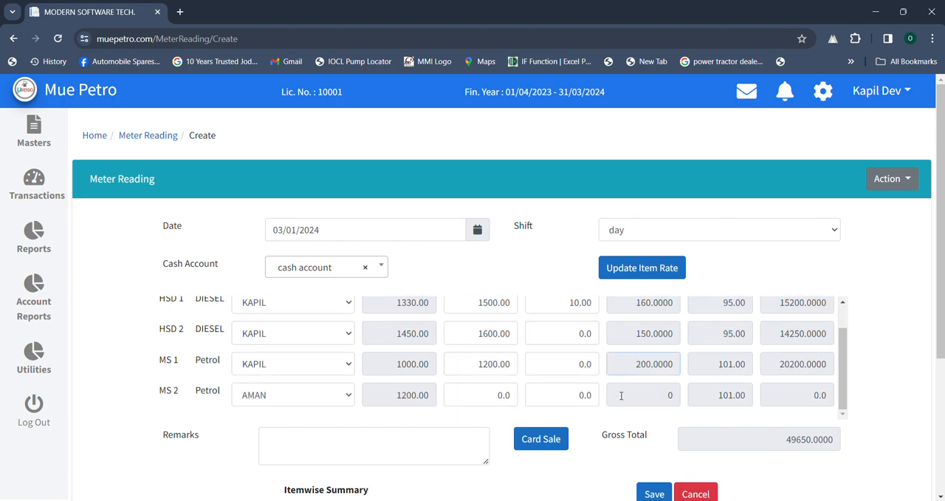
{"action": "left_click", "coordinate": [488, 392]}
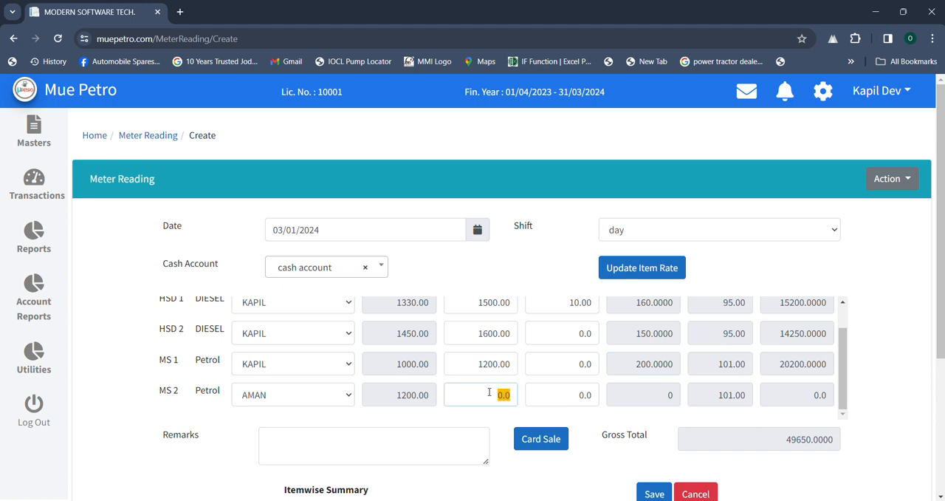
{"action": "type", "text": "1200"}
{"action": "left_click", "coordinate": [650, 404]}
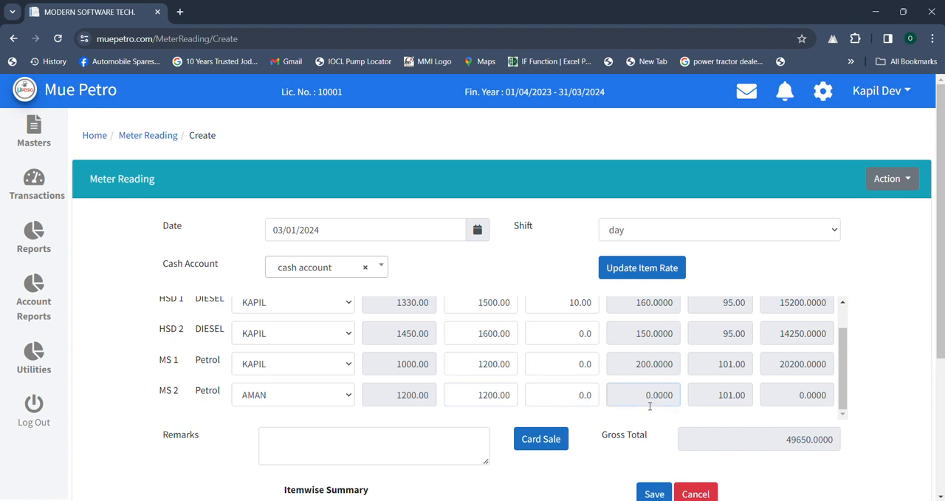
- Add a card sale for the first listed sales executive with ledger PAYTM, item DIESEL and amount 50000
{"action": "scroll", "coordinate": [650, 406], "scroll_direction": "down", "scroll_amount": 2}
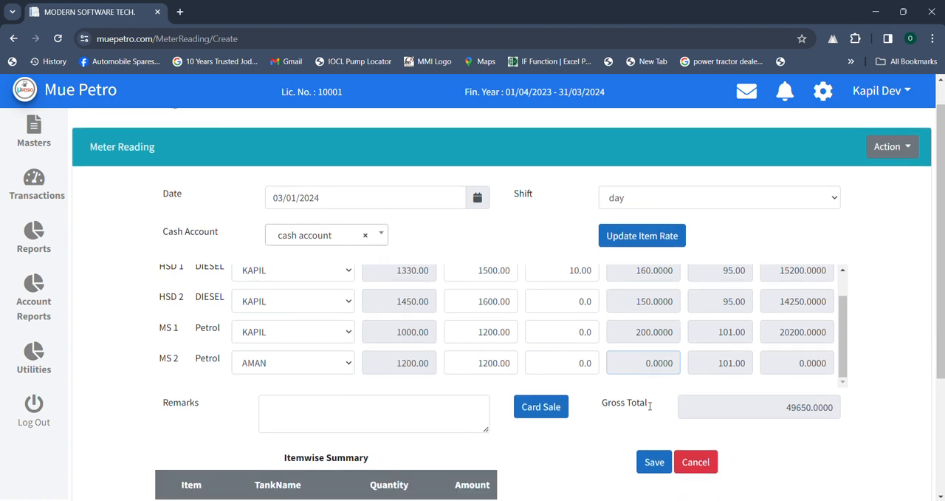
{"action": "scroll", "coordinate": [633, 382], "scroll_direction": "down", "scroll_amount": 1}
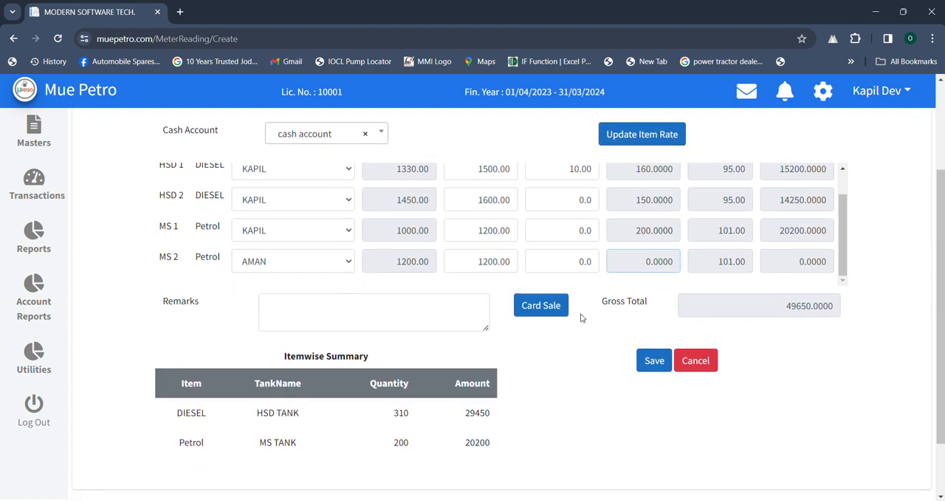
{"action": "left_click", "coordinate": [545, 309]}
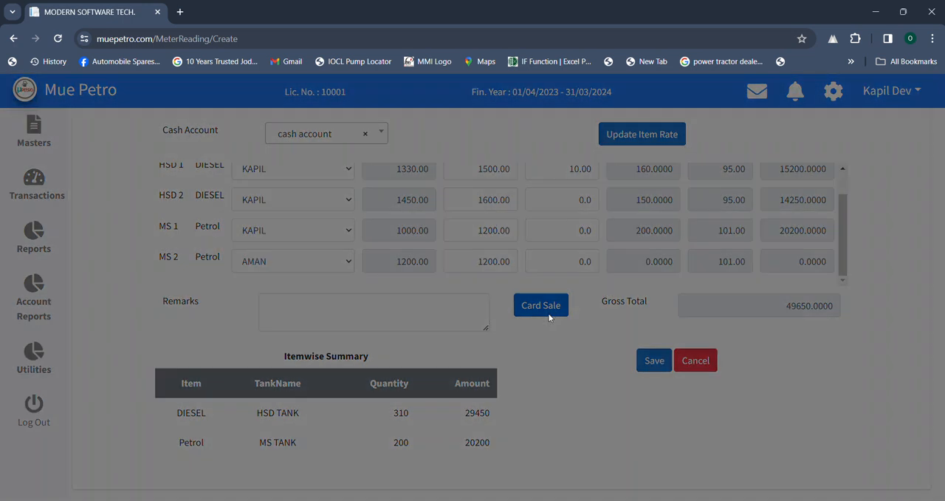
{"action": "left_click", "coordinate": [255, 175]}
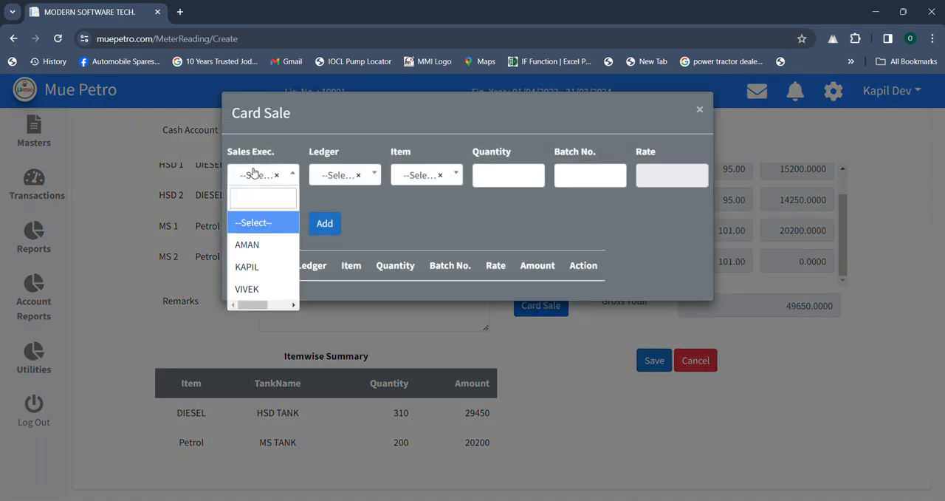
{"action": "left_click", "coordinate": [247, 246]}
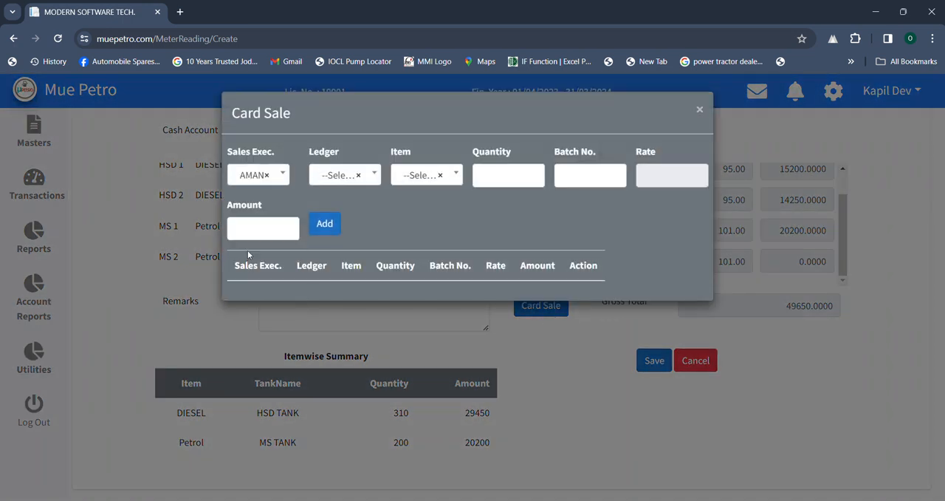
{"action": "left_click", "coordinate": [328, 183]}
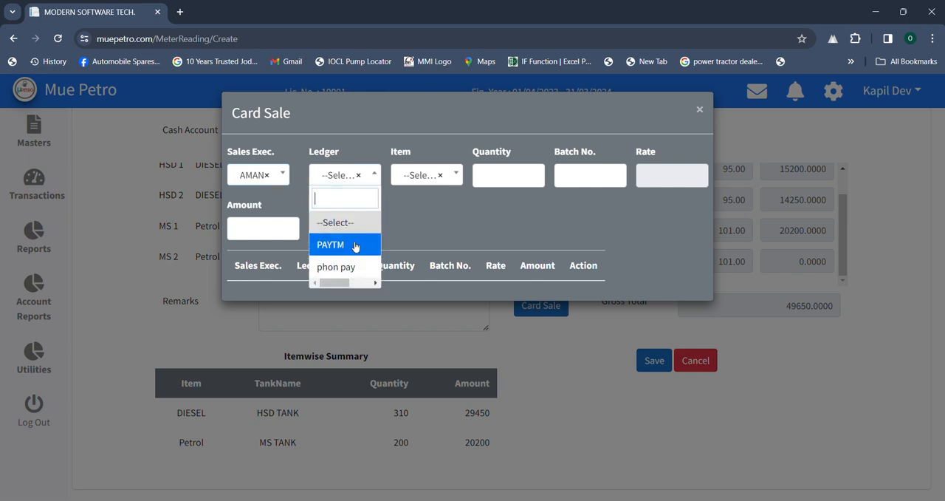
{"action": "left_click", "coordinate": [337, 244]}
{"action": "left_click", "coordinate": [415, 184]}
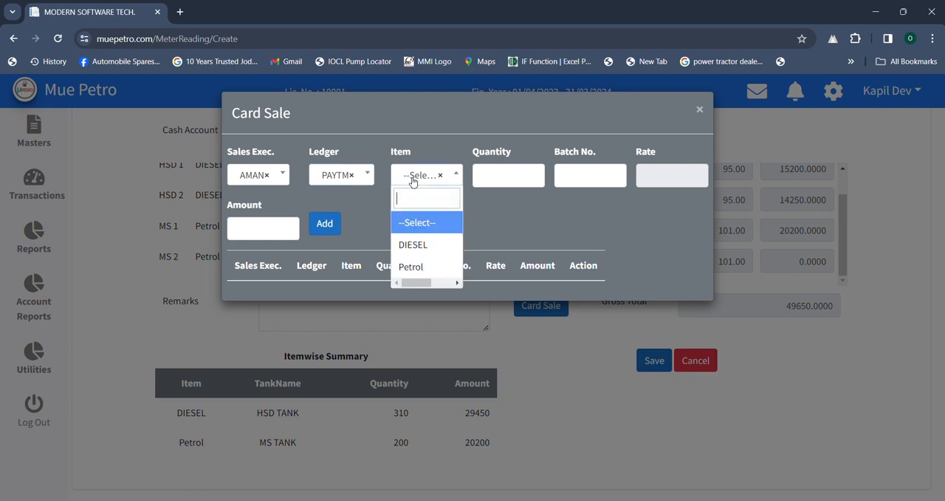
{"action": "left_click", "coordinate": [433, 256]}
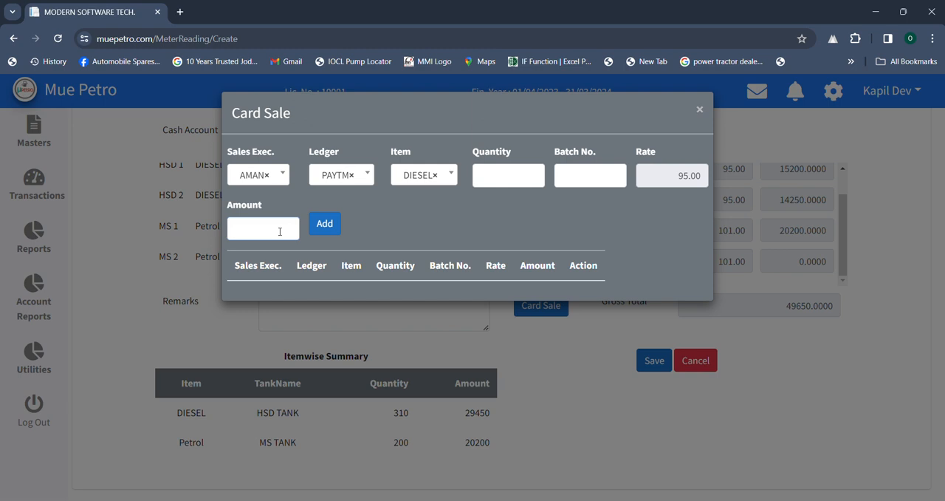
{"action": "type", "text": "50000"}
{"action": "left_click", "coordinate": [325, 224]}
- Add a second card sale for the same sales executive with ledger phon pay, item Petrol and amount 10000, and close the card sale form
{"action": "left_click", "coordinate": [266, 182]}
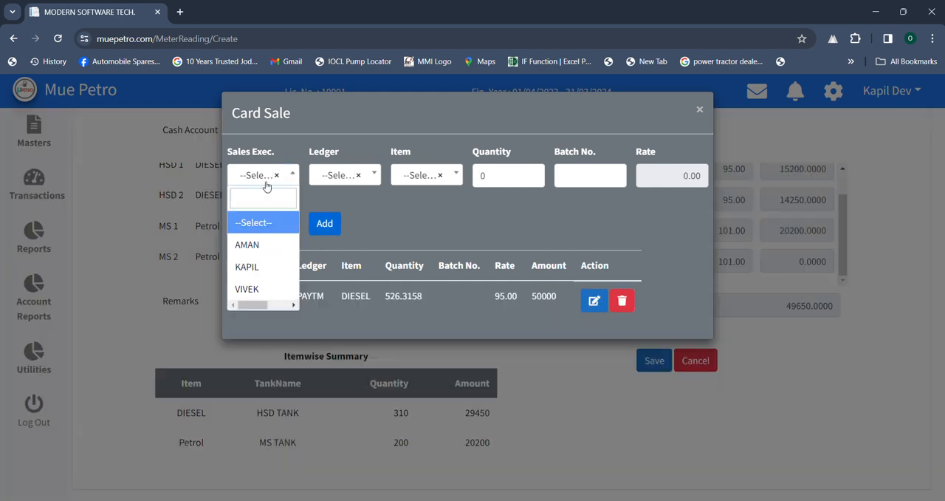
{"action": "left_click", "coordinate": [249, 246]}
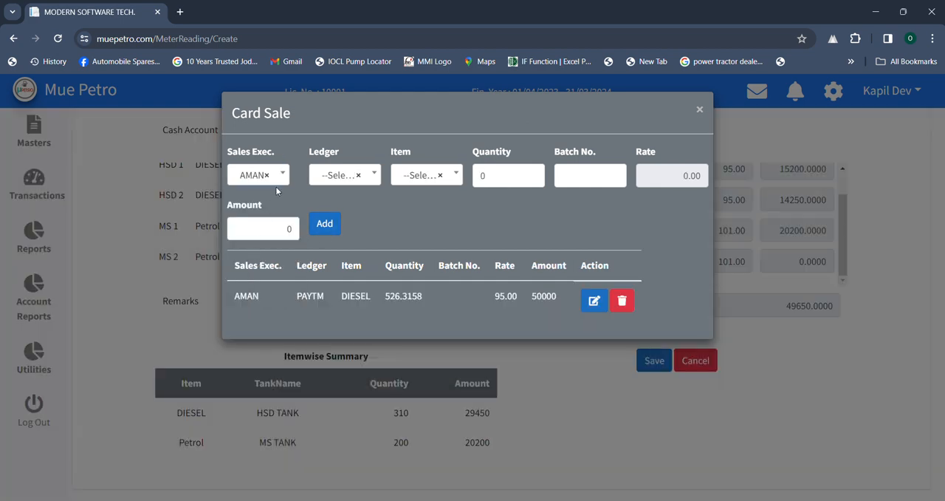
{"action": "left_click", "coordinate": [327, 175]}
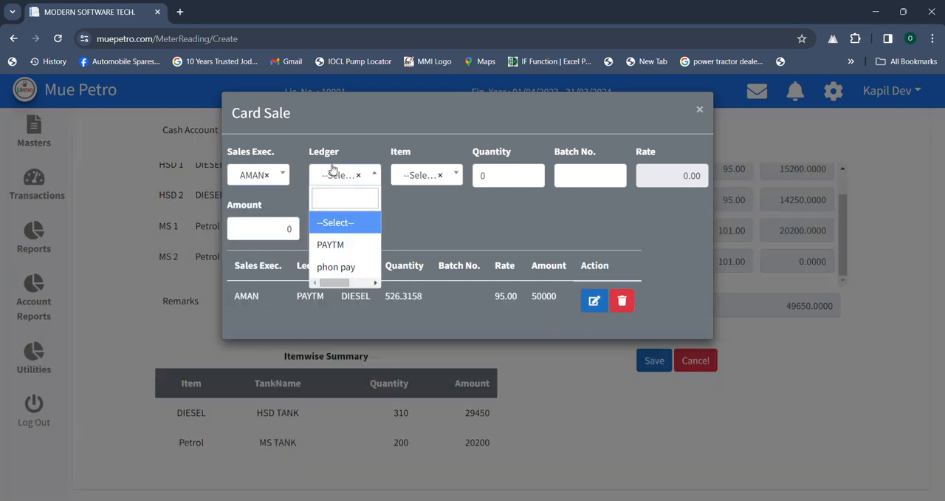
{"action": "left_click", "coordinate": [332, 268]}
{"action": "left_click", "coordinate": [410, 176]}
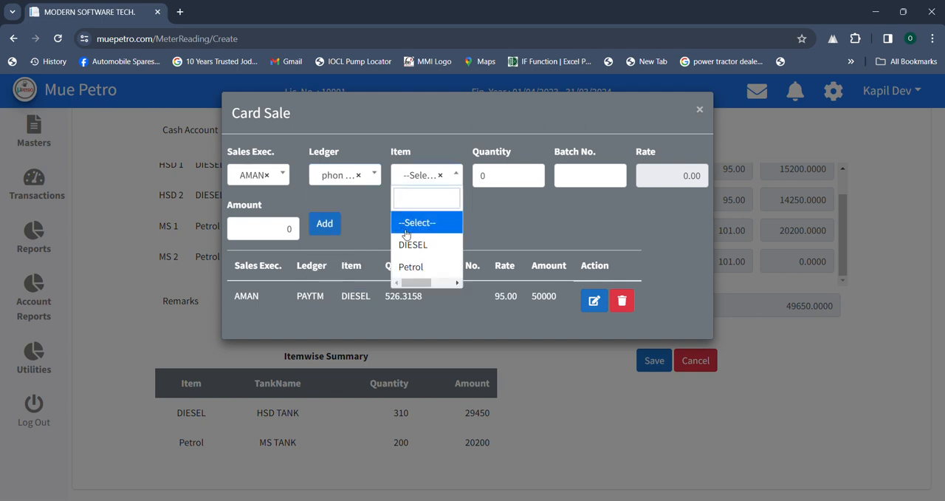
{"action": "left_click", "coordinate": [410, 266]}
{"action": "left_click", "coordinate": [270, 228]}
{"action": "double_click", "coordinate": [270, 228]}
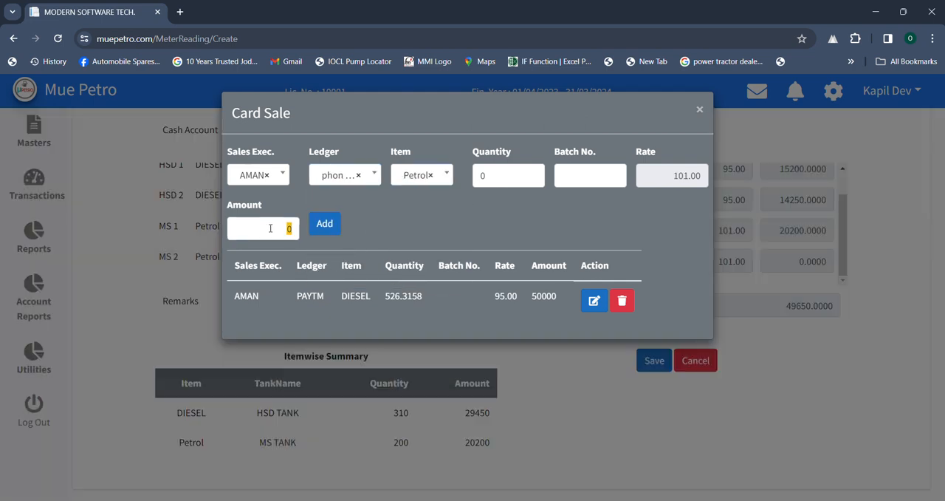
{"action": "type", "text": "10000"}
{"action": "left_click", "coordinate": [329, 231]}
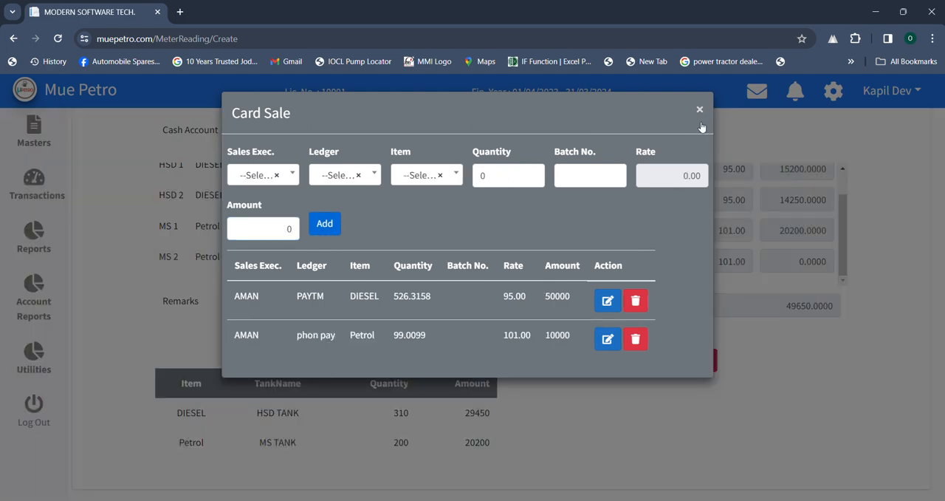
{"action": "left_click", "coordinate": [699, 111]}
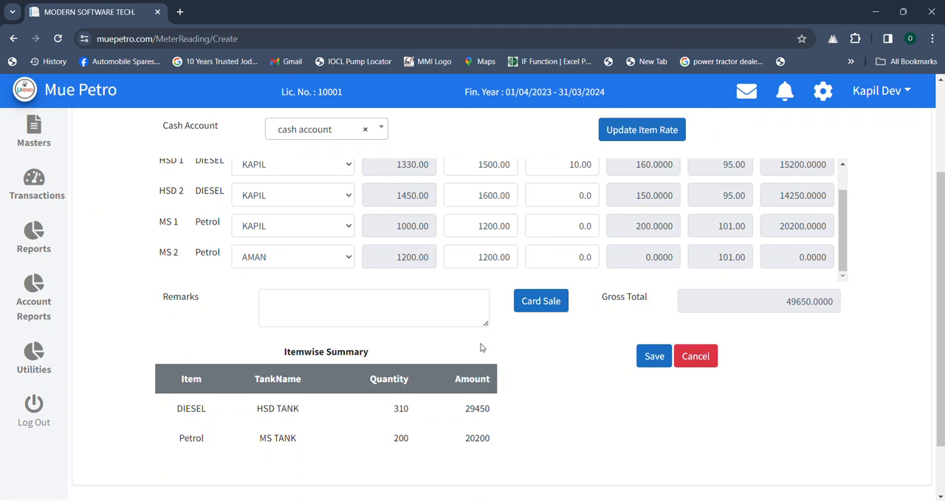
- Check the itemwise quantities and amounts and save the meter reading entry
{"action": "scroll", "coordinate": [481, 344], "scroll_direction": "down", "scroll_amount": 1}
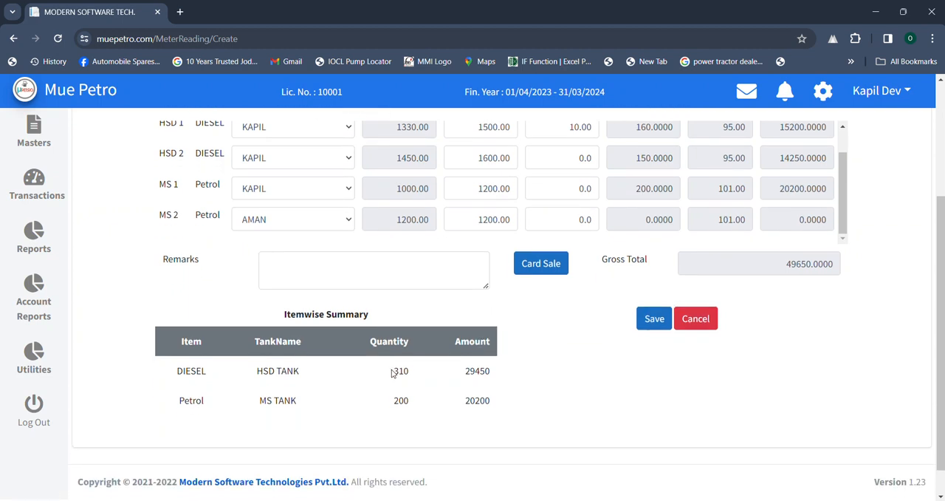
{"action": "left_click_drag", "start_coordinate": [392, 373], "coordinate": [414, 373]}
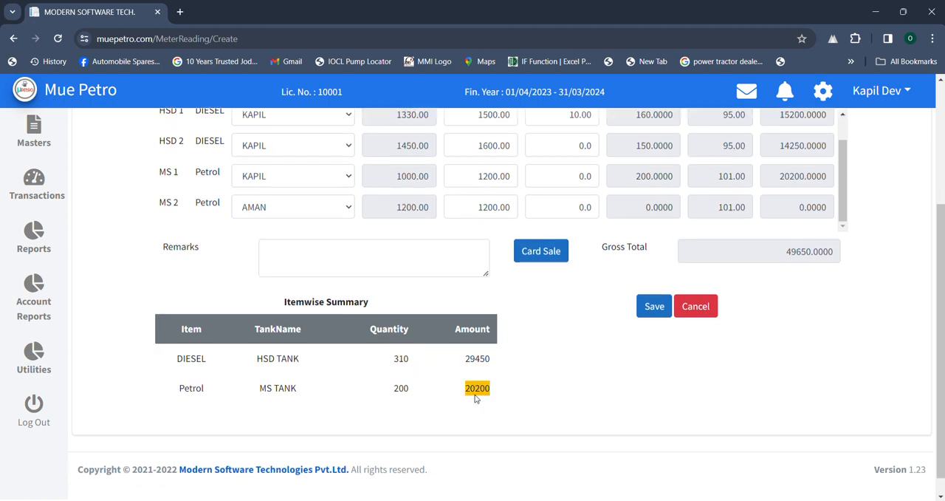
{"action": "left_click", "coordinate": [653, 306]}
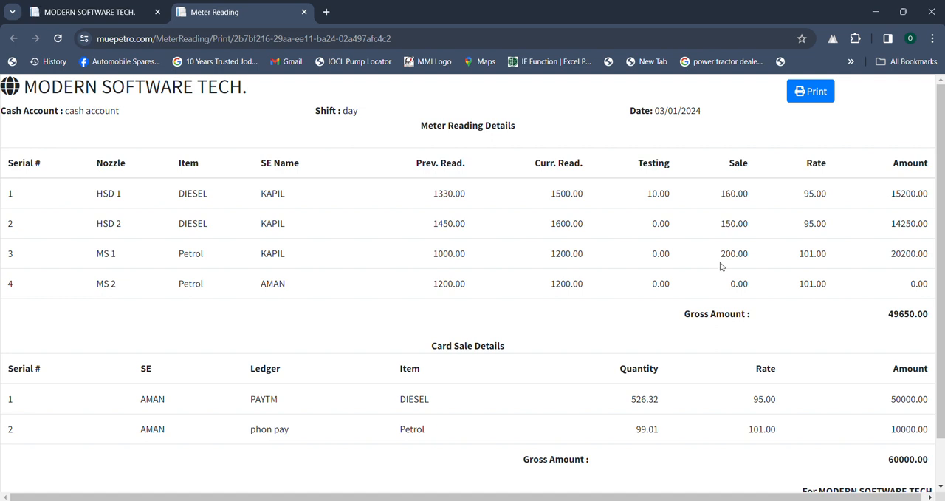
- Preview the printout of the saved meter reading report, cancel printing and close the report
{"action": "left_click", "coordinate": [809, 95]}
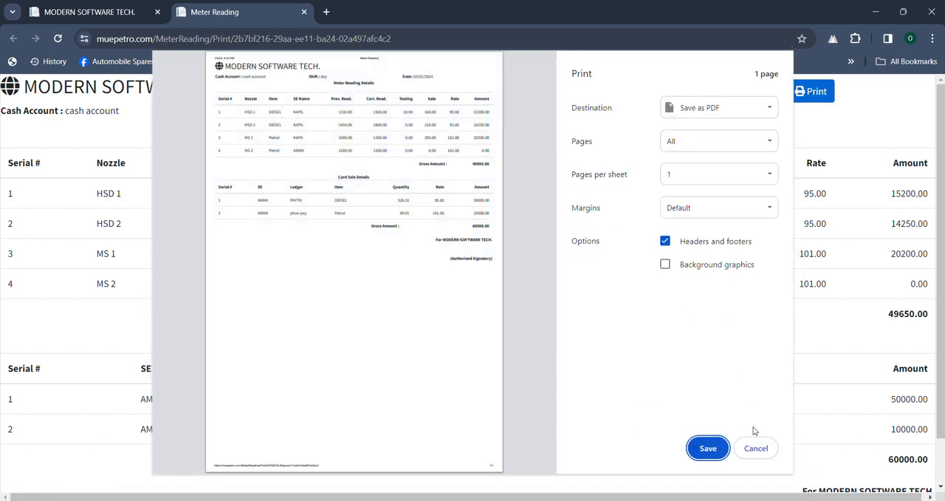
{"action": "left_click", "coordinate": [753, 446]}
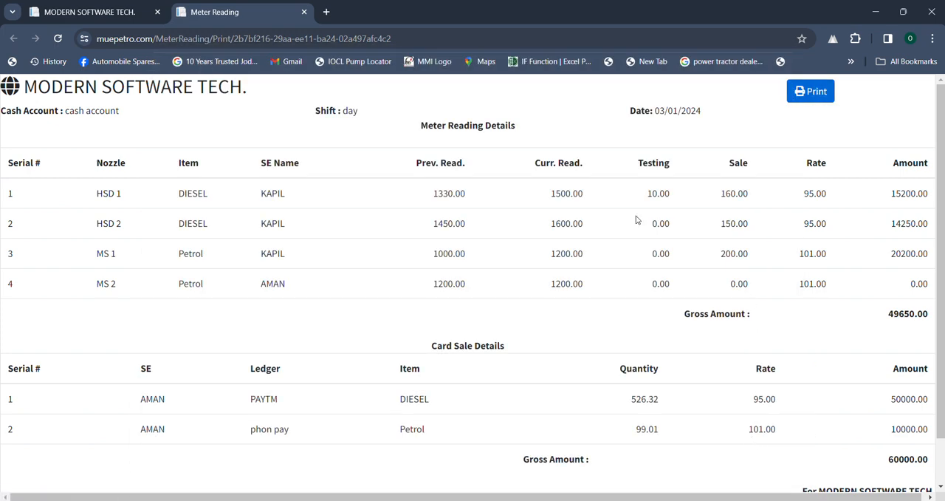
{"action": "left_click", "coordinate": [304, 12]}
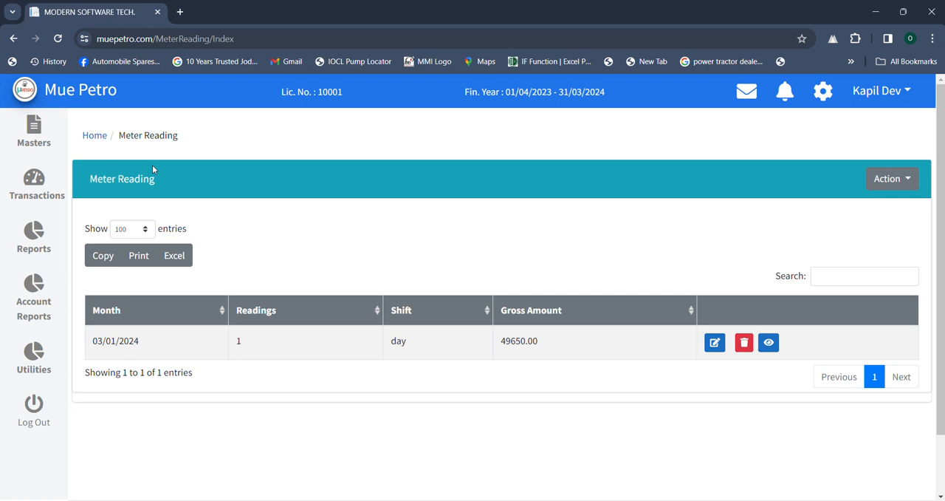
- Go to the credit sale transactions and start a new credit sale entry
{"action": "left_click", "coordinate": [95, 135]}
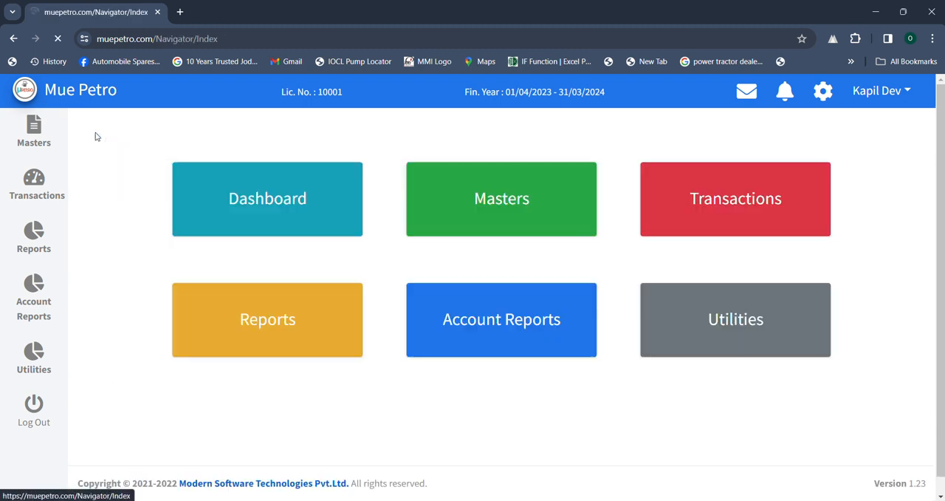
{"action": "left_click", "coordinate": [740, 211]}
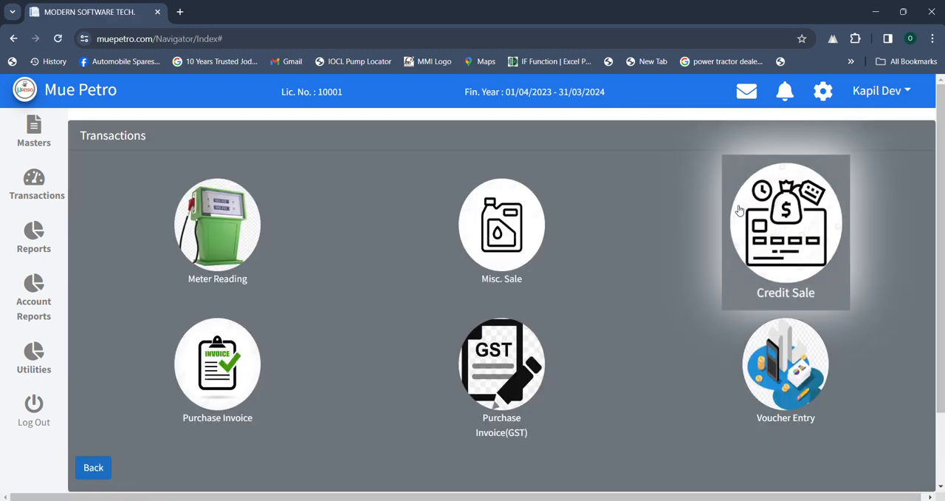
{"action": "left_click", "coordinate": [765, 232]}
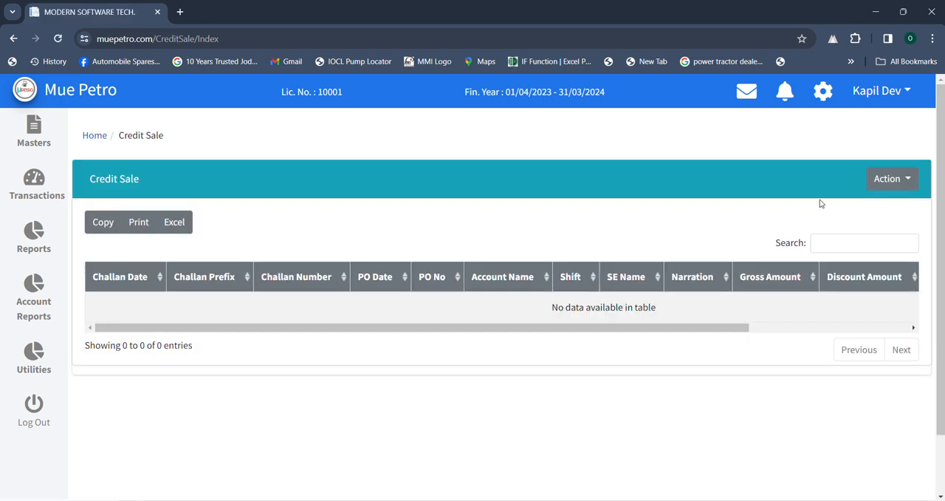
{"action": "left_click", "coordinate": [884, 181]}
{"action": "left_click", "coordinate": [837, 205]}
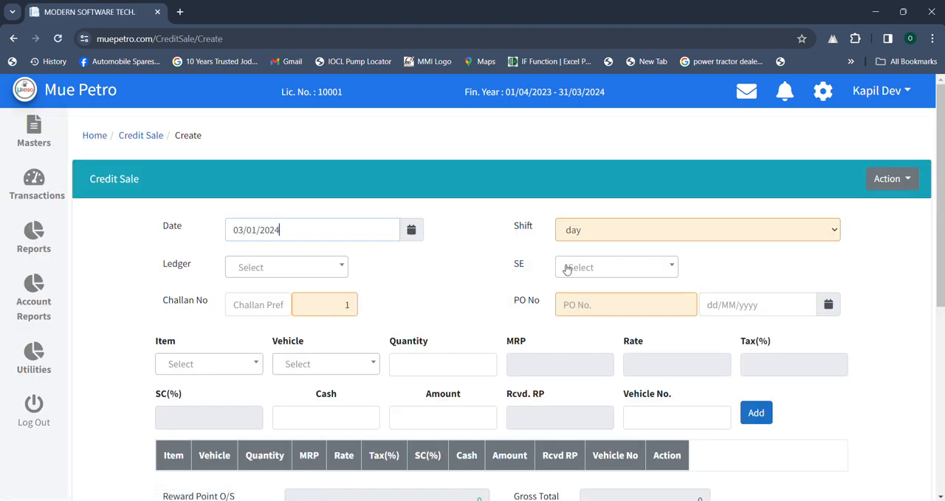
- Set the credit sale's SE to the first listed sales executive and its ledger to XYZ
{"action": "left_click", "coordinate": [599, 273]}
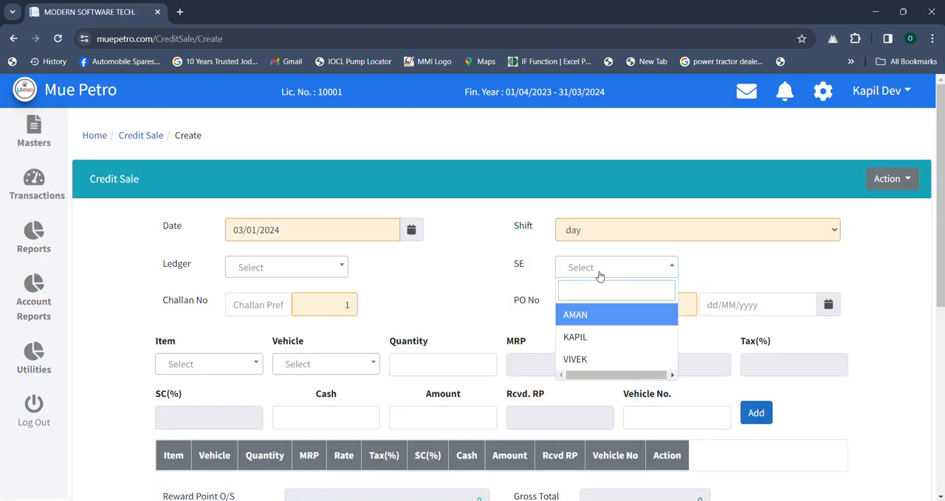
{"action": "key", "text": "Return"}
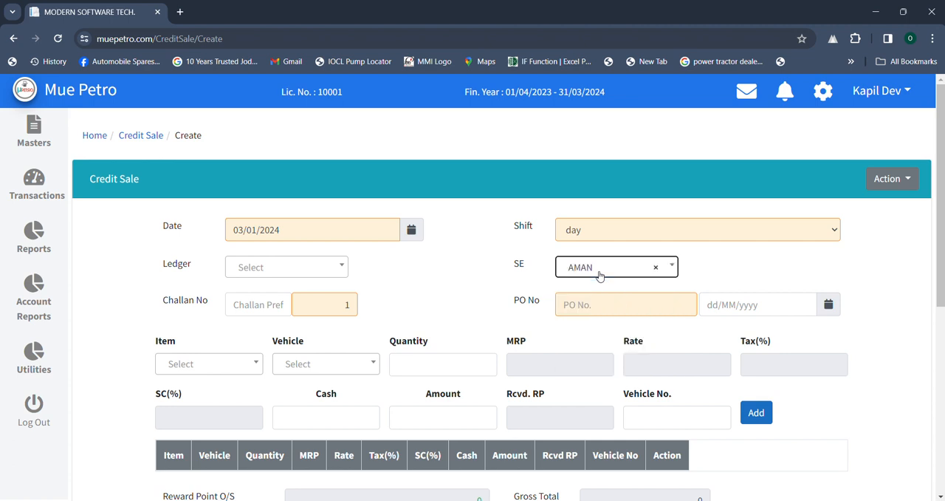
{"action": "left_click", "coordinate": [319, 274]}
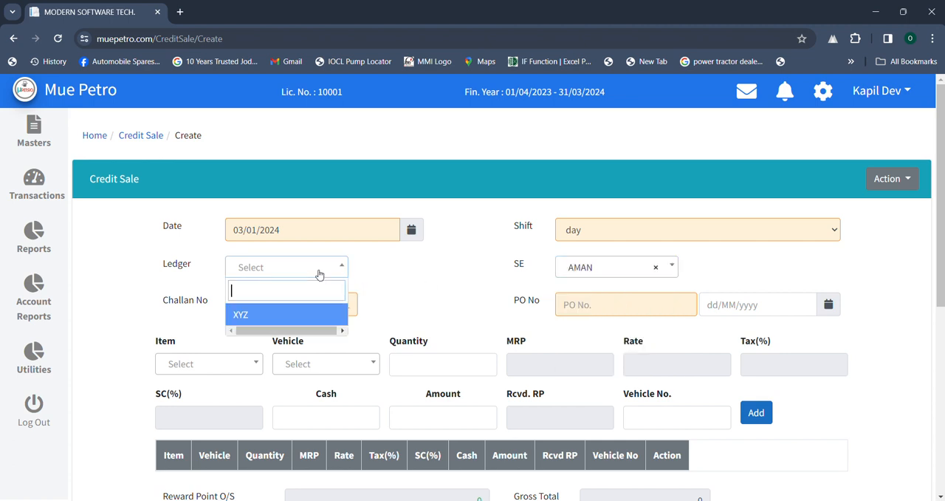
{"action": "key", "text": "Return"}
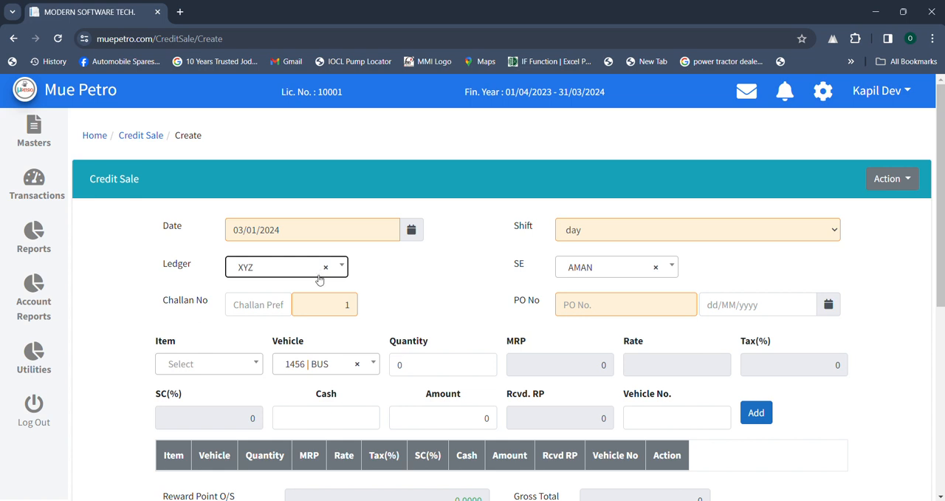
- Clear the preselected vehicle, enter 1458 as the vehicle number, and check the ledger's list of registered vehicles
{"action": "left_click", "coordinate": [372, 363]}
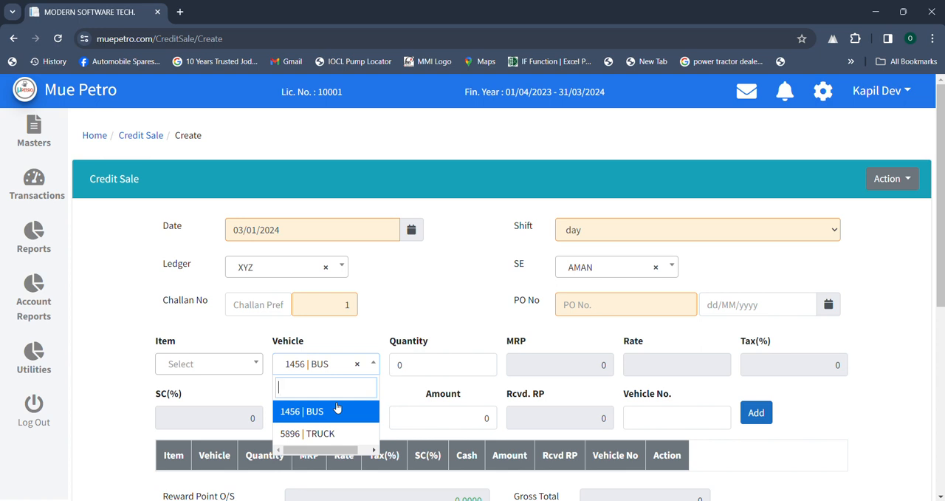
{"action": "left_click", "coordinate": [359, 369]}
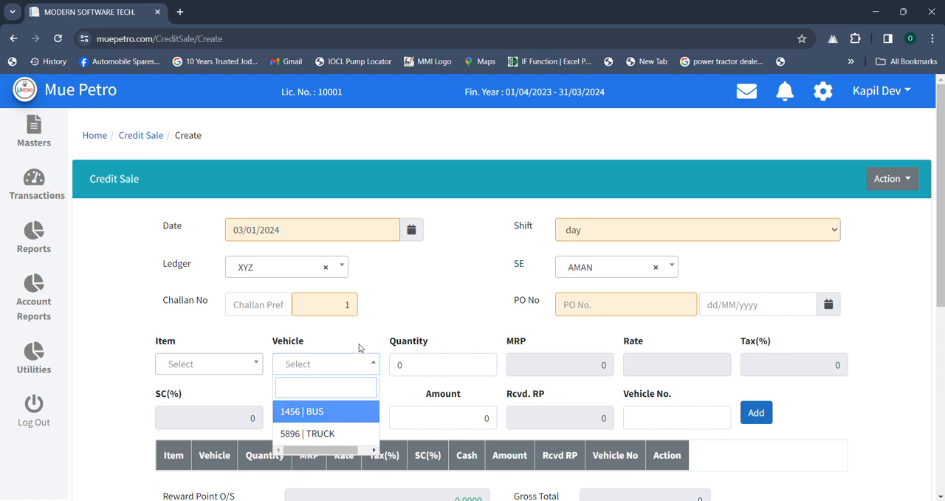
{"action": "left_click", "coordinate": [359, 347]}
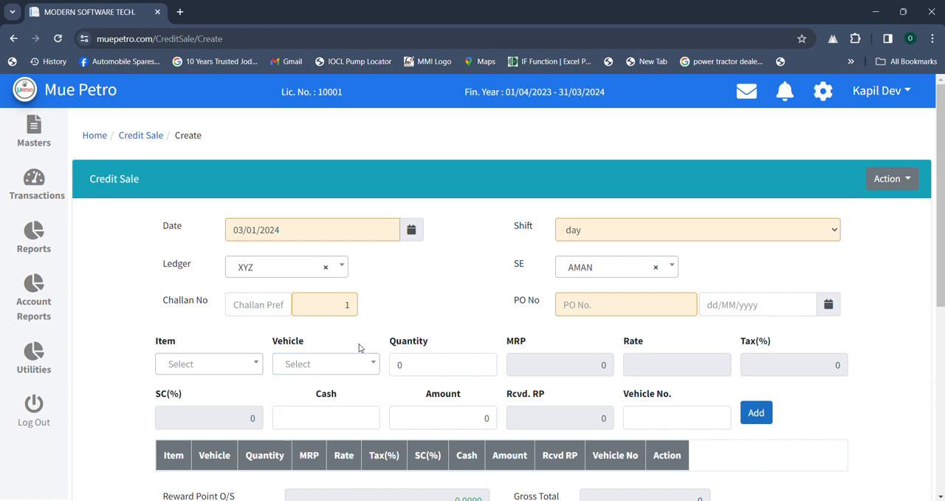
{"action": "left_click", "coordinate": [647, 408]}
{"action": "type", "text": "1458"}
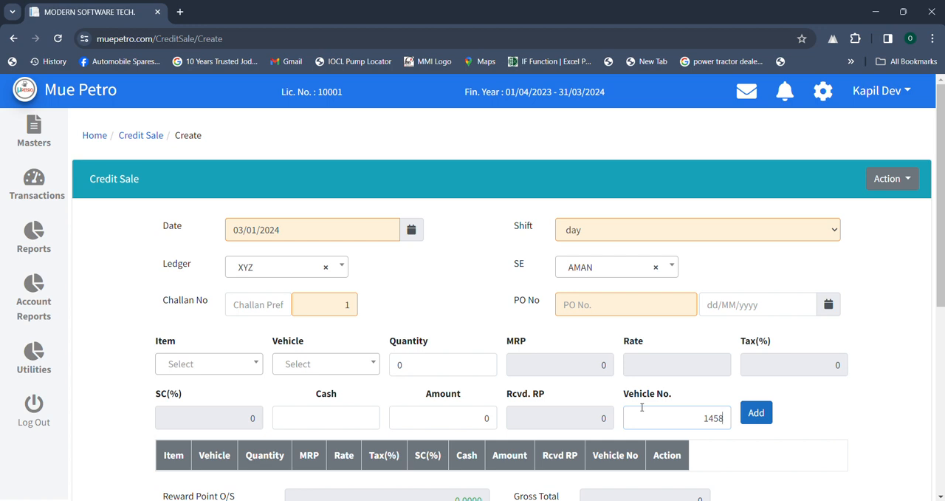
{"action": "left_click", "coordinate": [373, 366]}
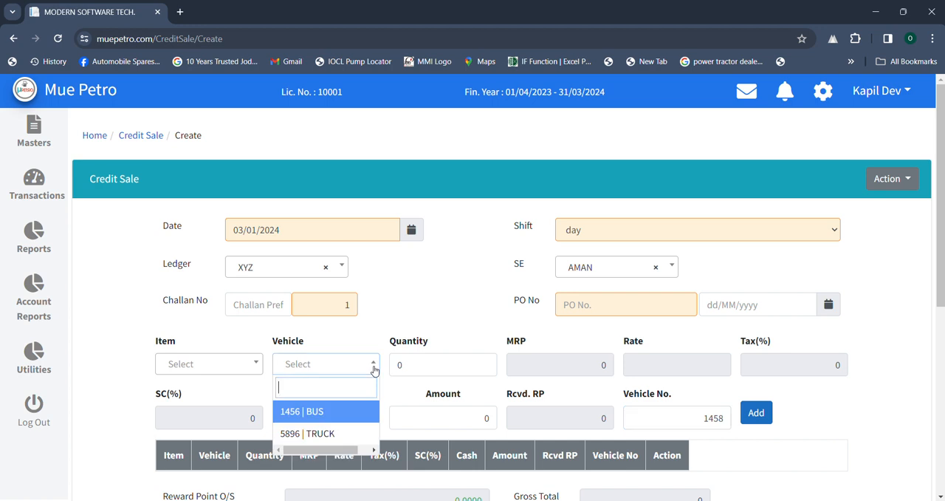
{"action": "left_click", "coordinate": [344, 341]}
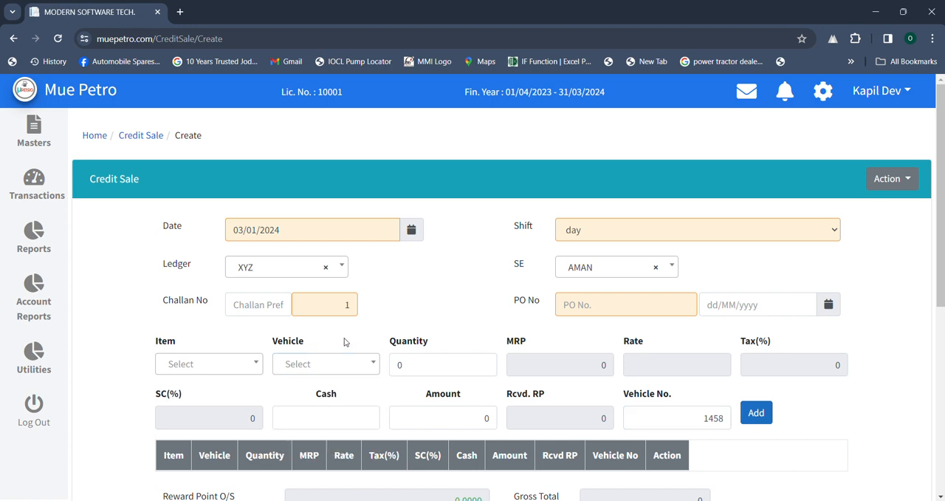
- Set the credit sale line's item to DIESEL and its quantity to 50
{"action": "left_click", "coordinate": [222, 364]}
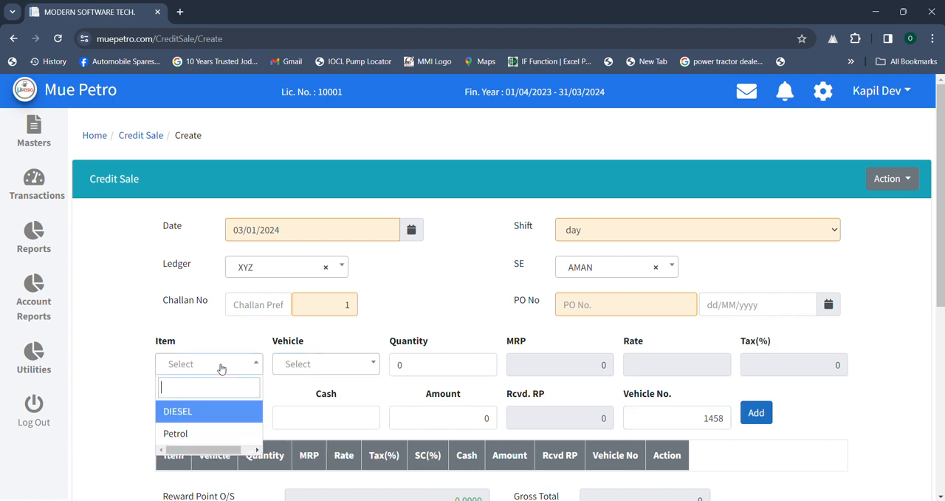
{"action": "left_click", "coordinate": [204, 420]}
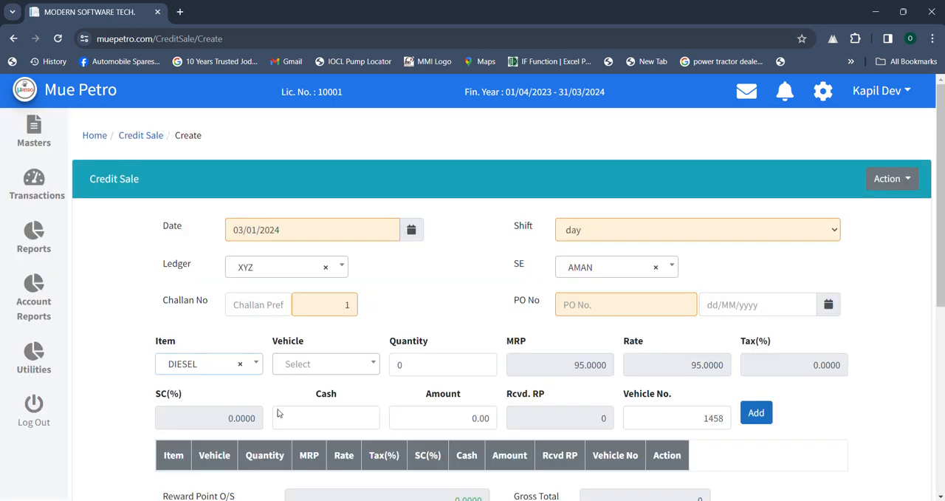
{"action": "left_click", "coordinate": [403, 365]}
{"action": "key", "text": "BackSpace"}
{"action": "type", "text": "50"}
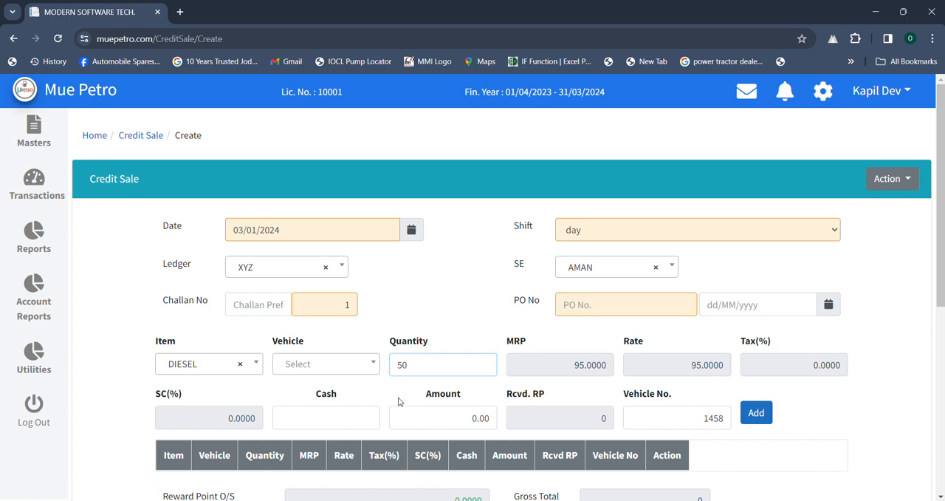
- Set the diesel line's amount to 10000 and its cash to 1000, and add the line to the credit sale
{"action": "left_click", "coordinate": [401, 402]}
{"action": "left_click", "coordinate": [416, 410]}
{"action": "type", "text": "10000"}
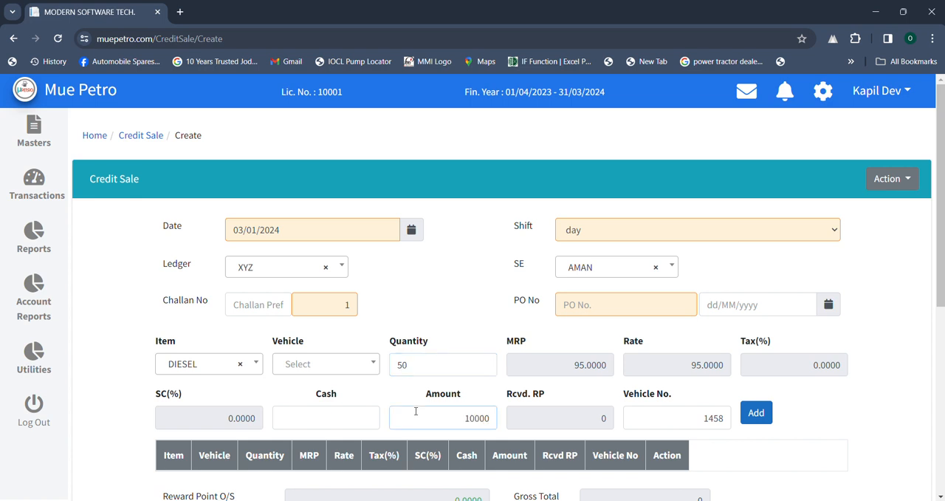
{"action": "key", "text": "Return"}
{"action": "left_click", "coordinate": [364, 415]}
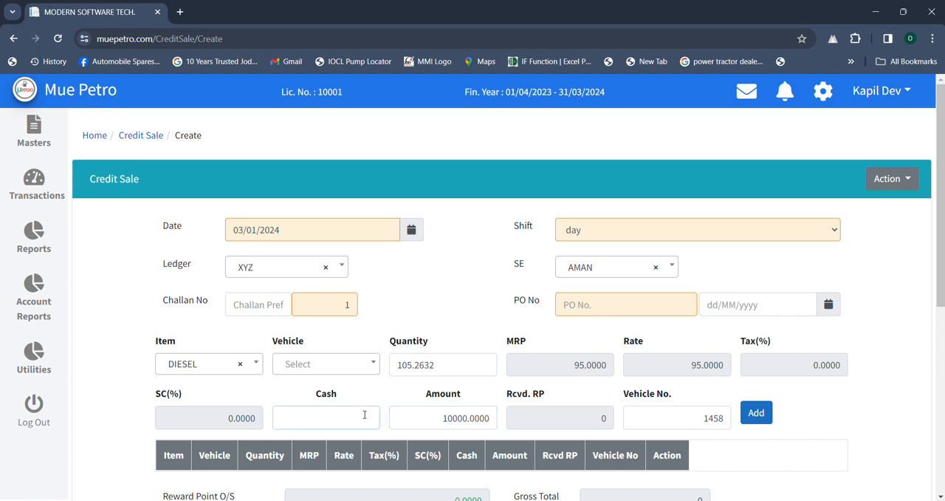
{"action": "type", "text": "1000"}
{"action": "left_click", "coordinate": [742, 411]}
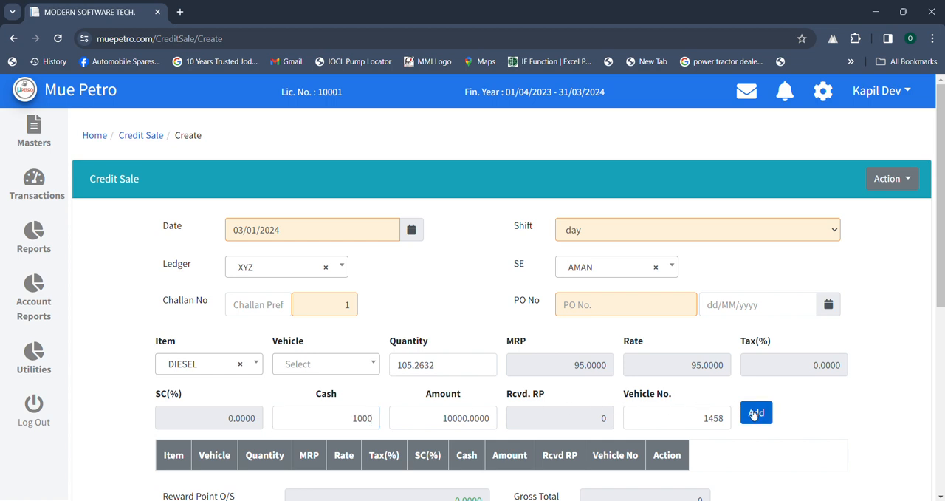
- Save the credit sale entry for ledger XYZ
{"action": "scroll", "coordinate": [521, 399], "scroll_direction": "down", "scroll_amount": 3}
{"action": "scroll", "coordinate": [519, 401], "scroll_direction": "down", "scroll_amount": 2}
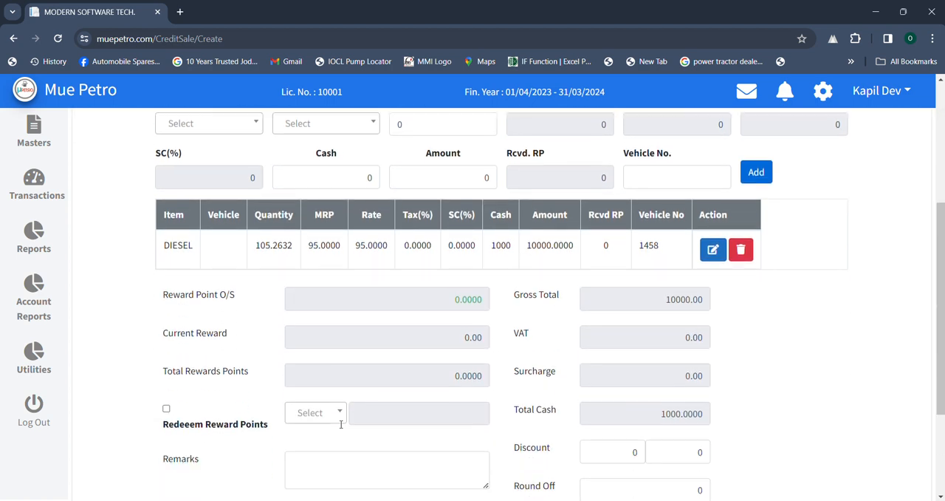
{"action": "left_click", "coordinate": [305, 420]}
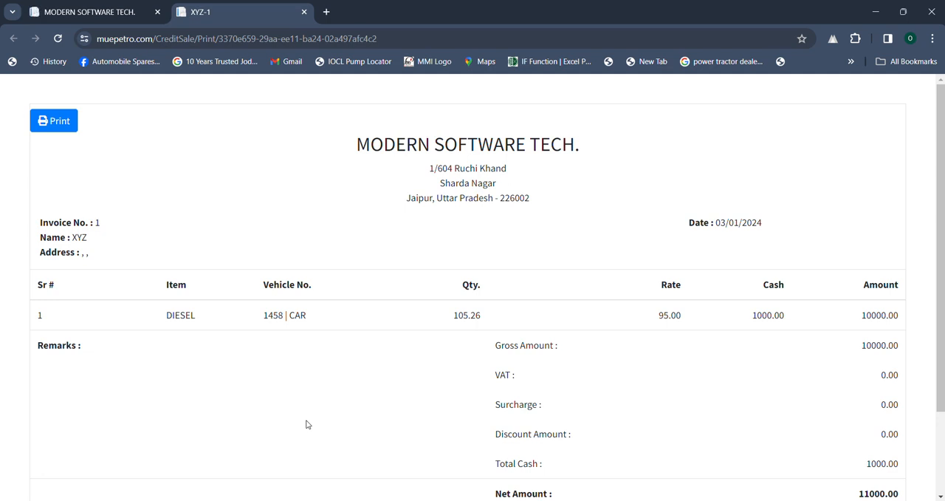
- Check the cash, amount, gross amount, total cash and net amount on the credit sale invoice
{"action": "double_click", "coordinate": [769, 317]}
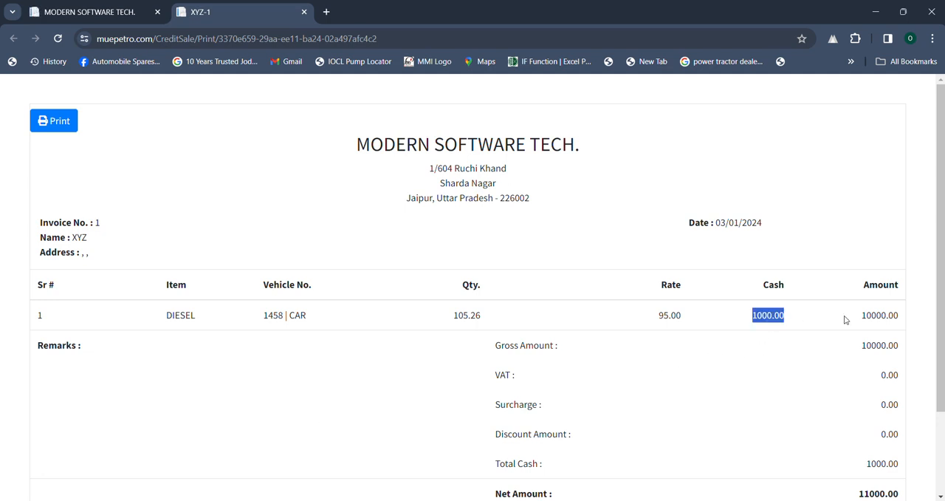
{"action": "double_click", "coordinate": [876, 315]}
{"action": "scroll", "coordinate": [875, 315], "scroll_direction": "down", "scroll_amount": 1}
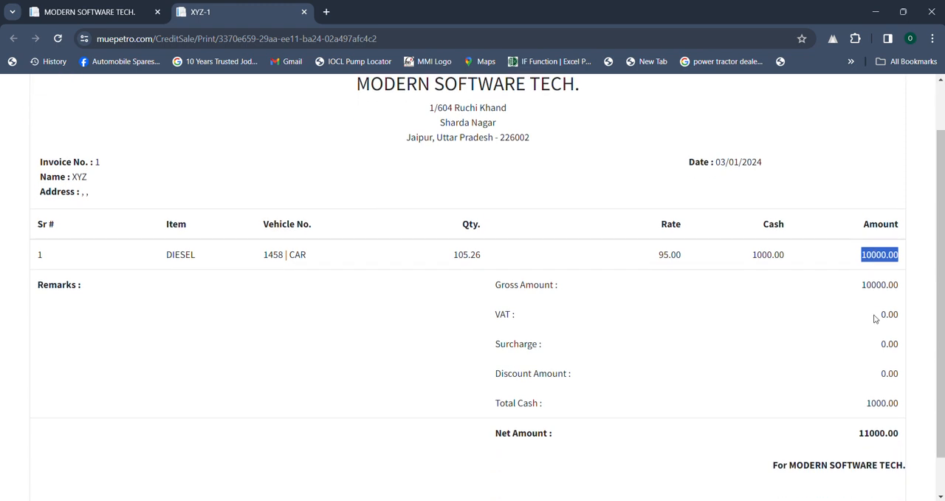
{"action": "double_click", "coordinate": [874, 404]}
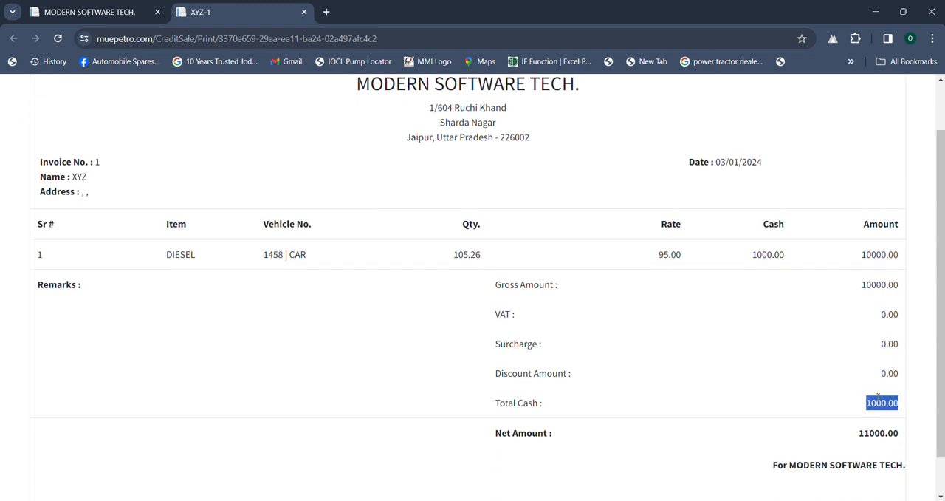
{"action": "double_click", "coordinate": [888, 289]}
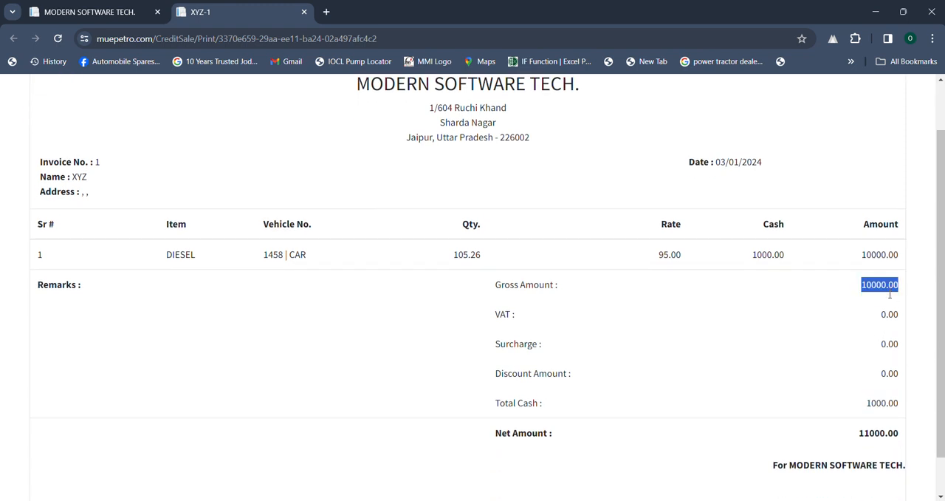
{"action": "double_click", "coordinate": [879, 435]}
{"action": "scroll", "coordinate": [548, 332], "scroll_direction": "up", "scroll_amount": 1}
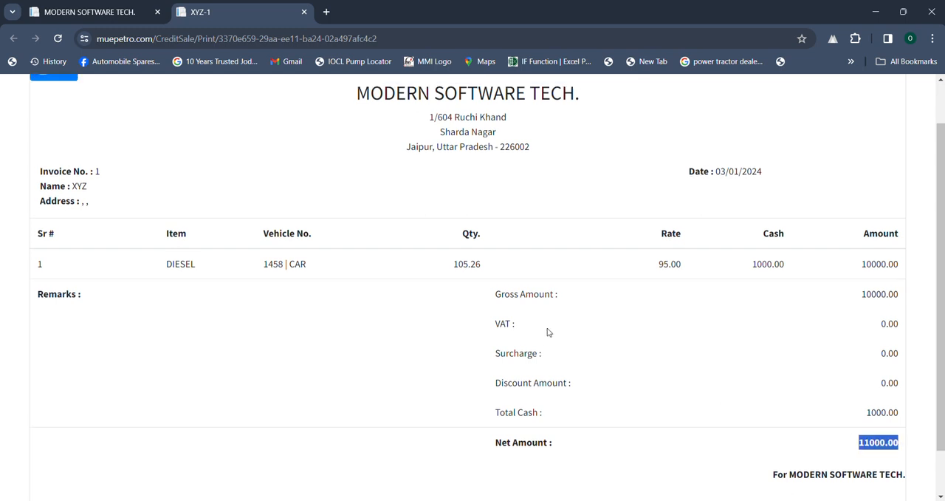
{"action": "scroll", "coordinate": [547, 332], "scroll_direction": "up", "scroll_amount": 1}
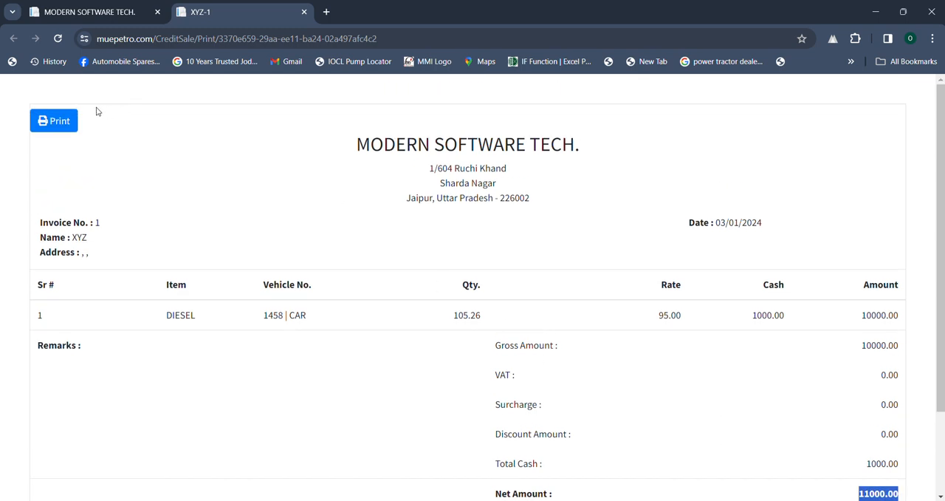
- Preview the printout of the credit sale invoice, cancel printing and close the invoice
{"action": "left_click", "coordinate": [53, 120]}
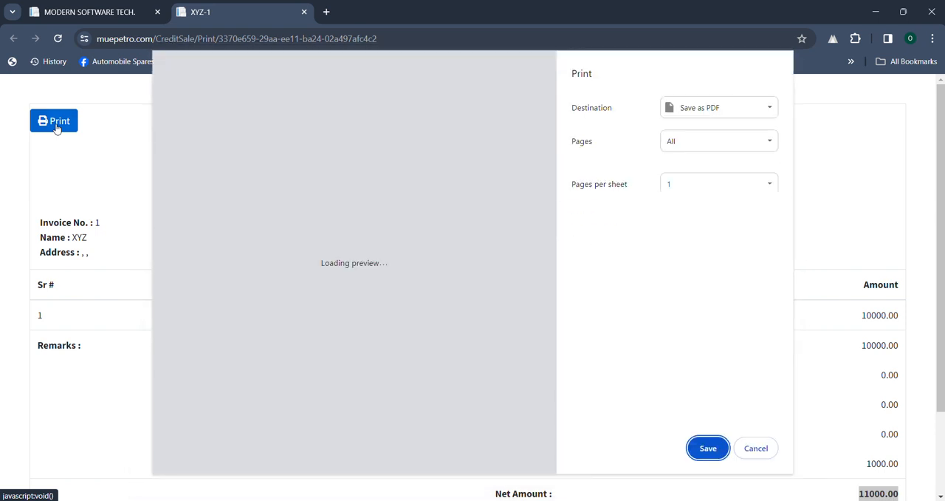
{"action": "left_click", "coordinate": [750, 450]}
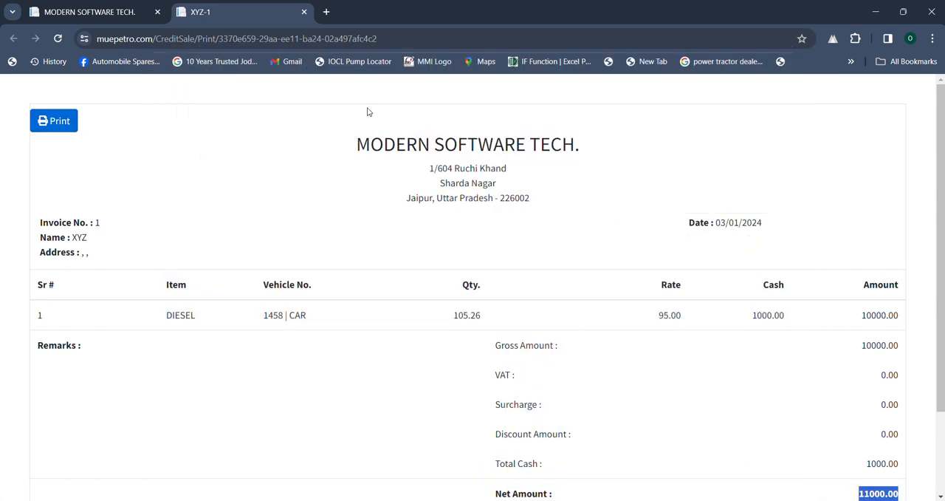
{"action": "left_click", "coordinate": [304, 12]}
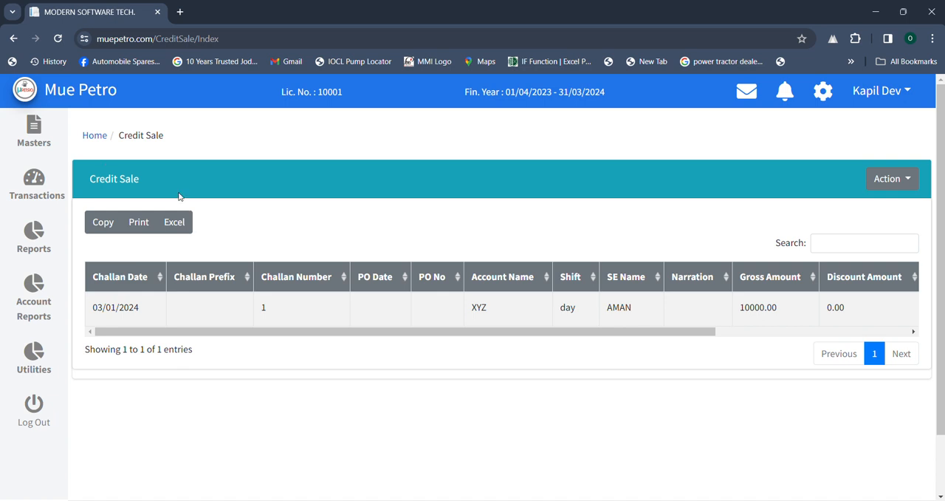
- Go to the voucher entry transactions and start a new voucher
{"action": "left_click", "coordinate": [95, 140]}
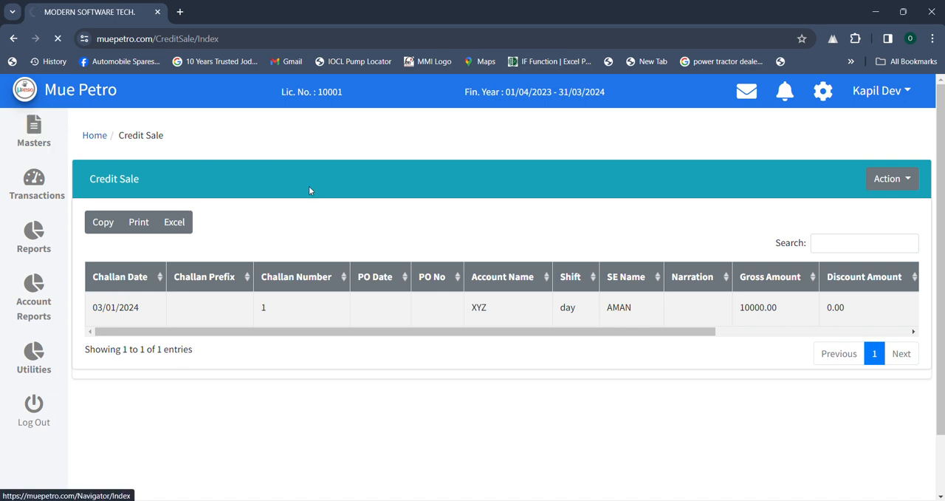
{"action": "left_click", "coordinate": [716, 207]}
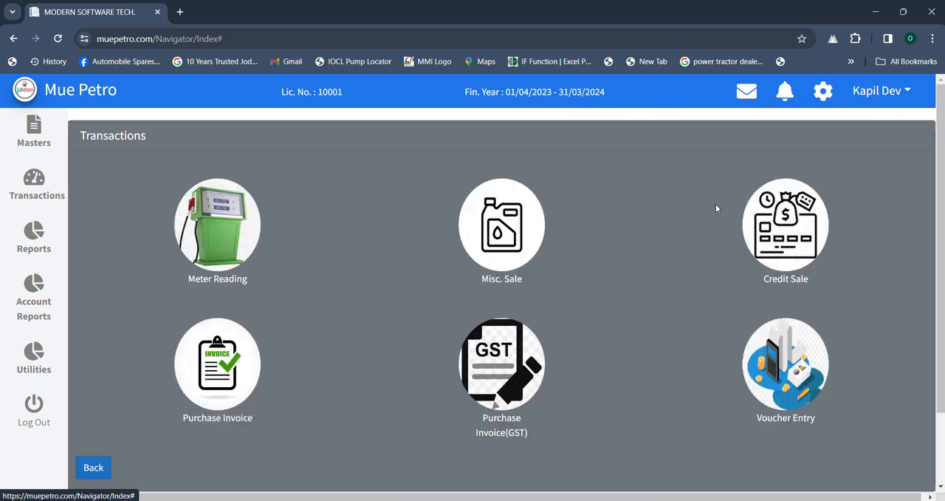
{"action": "left_click", "coordinate": [782, 371]}
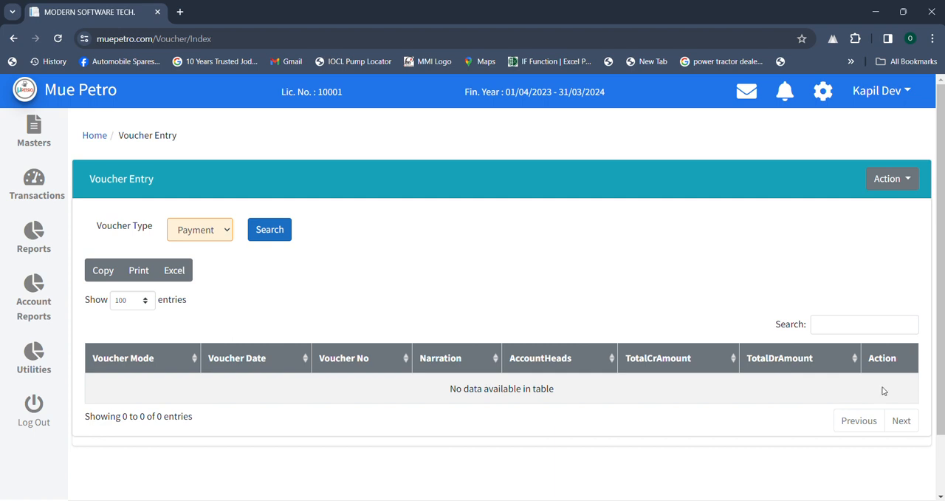
{"action": "left_click", "coordinate": [902, 178]}
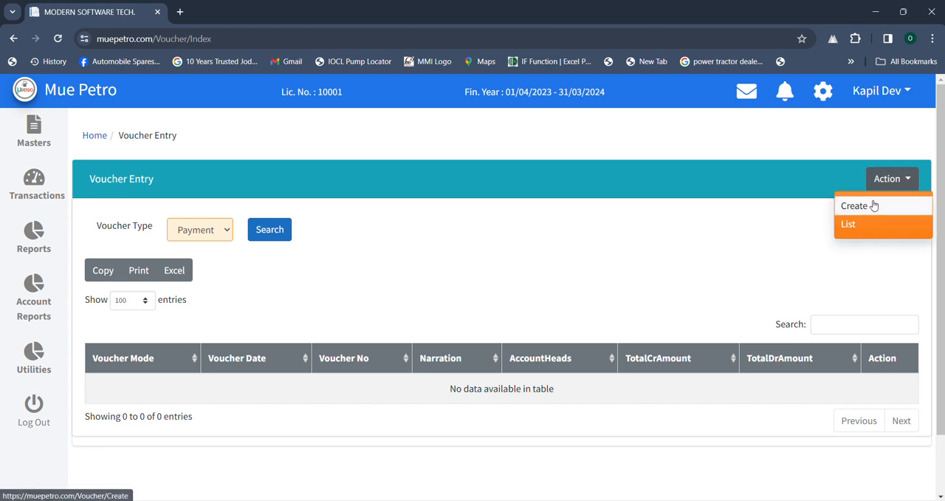
{"action": "left_click", "coordinate": [875, 204]}
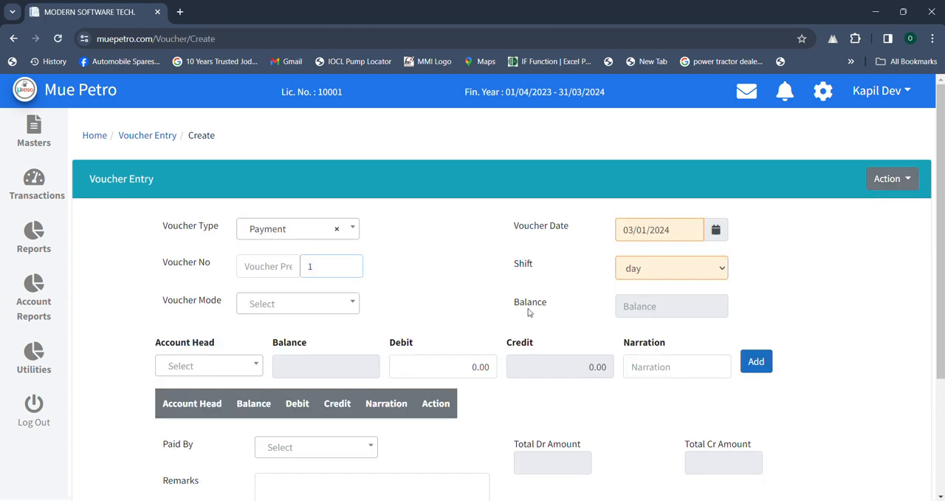
- Choose Payment as the voucher type and cash account as the voucher mode
{"action": "left_click", "coordinate": [296, 230]}
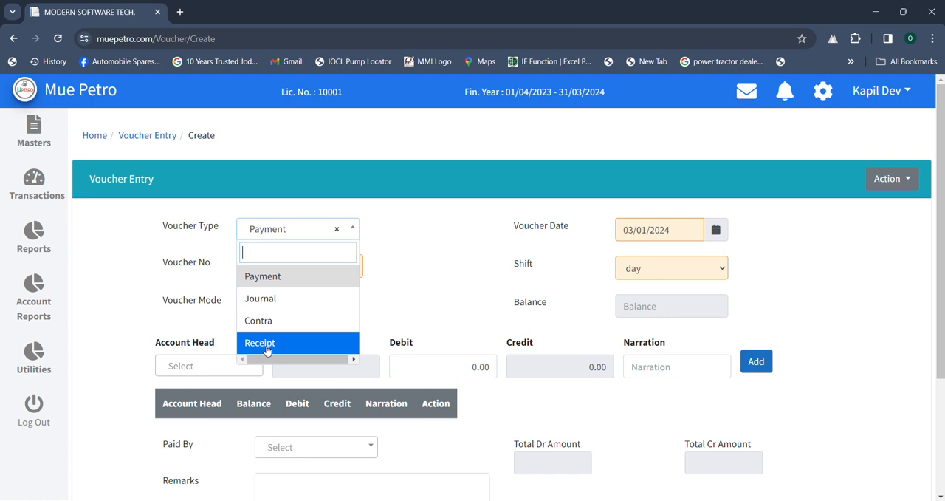
{"action": "left_click", "coordinate": [271, 287]}
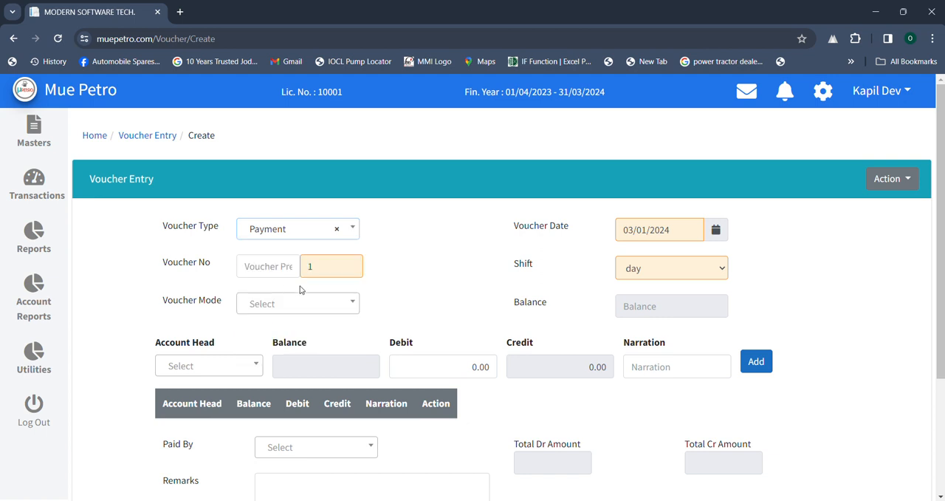
{"action": "left_click", "coordinate": [322, 307]}
- Add a line to the payment voucher with account head TEA EXP and a debit of 50
{"action": "left_click", "coordinate": [252, 369]}
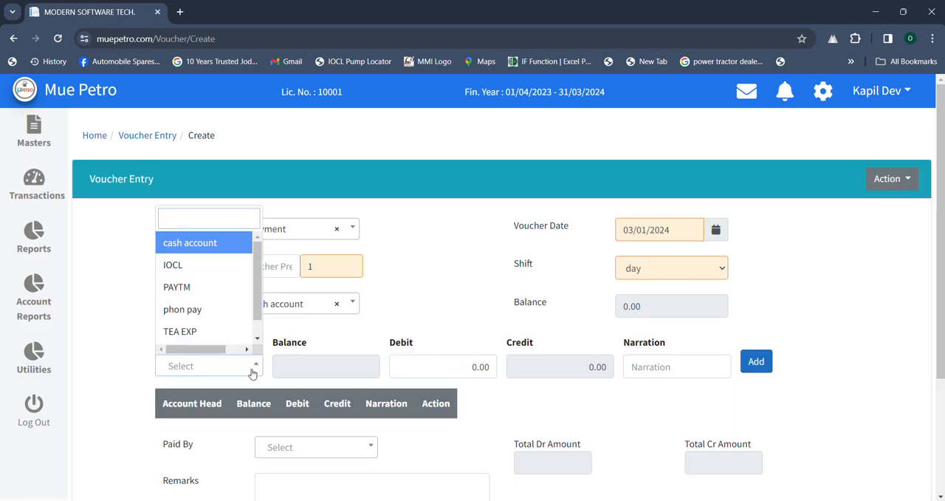
{"action": "type", "text": "TE"}
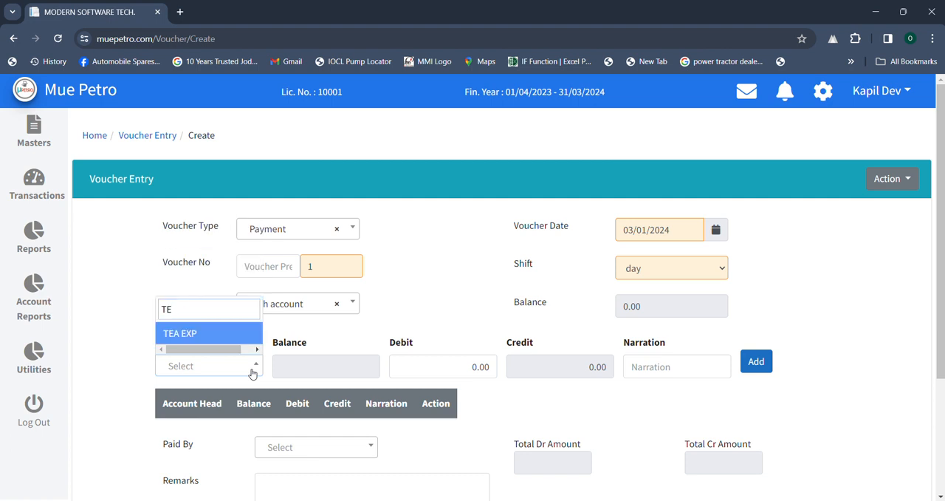
{"action": "left_click", "coordinate": [215, 333]}
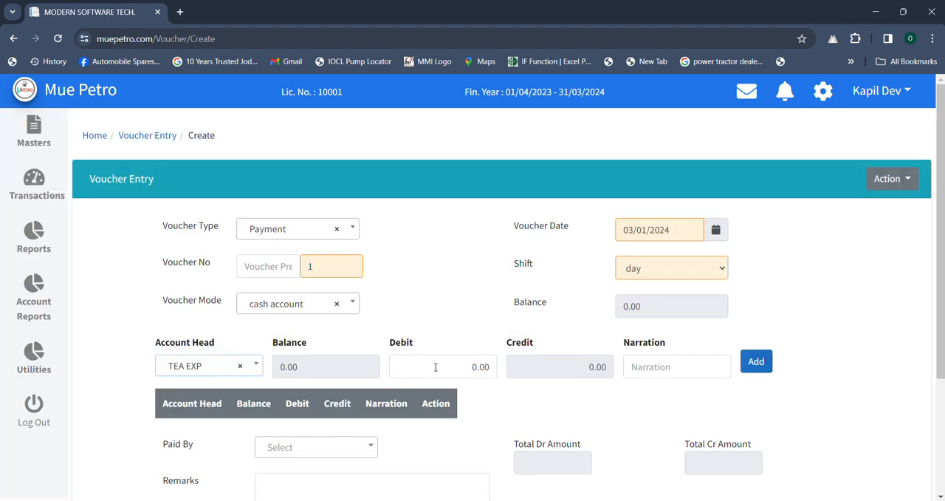
{"action": "left_click", "coordinate": [436, 367]}
{"action": "type", "text": "50"}
{"action": "left_click", "coordinate": [715, 361]}
{"action": "left_click", "coordinate": [746, 360]}
- Save the tea expense payment voucher and close its print view
{"action": "scroll", "coordinate": [613, 373], "scroll_direction": "down", "scroll_amount": 3}
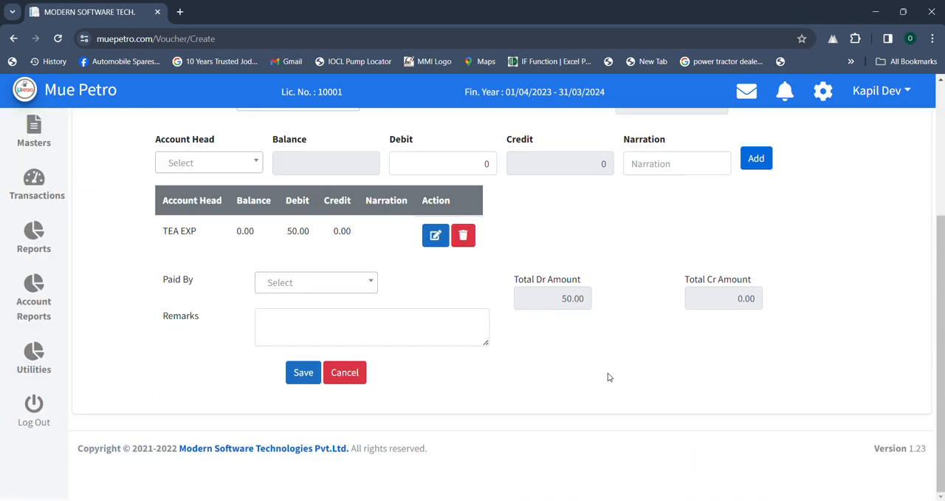
{"action": "left_click", "coordinate": [305, 371]}
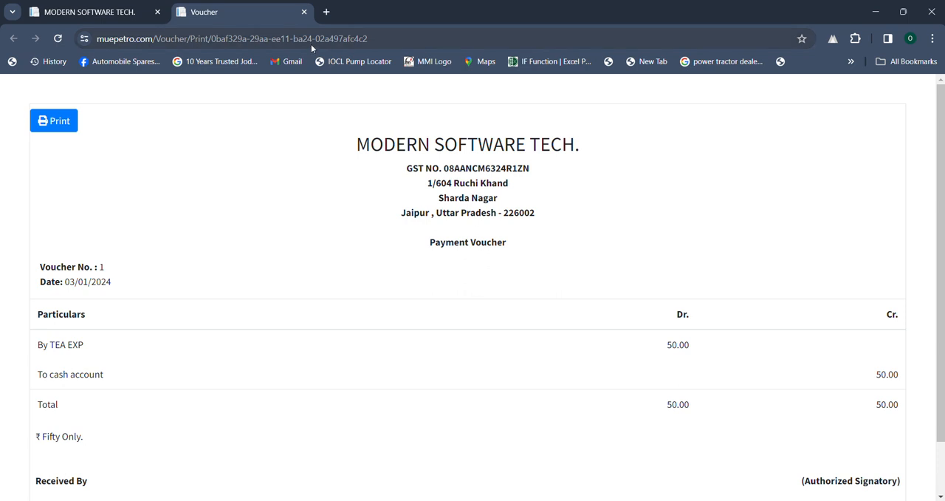
{"action": "left_click", "coordinate": [304, 13]}
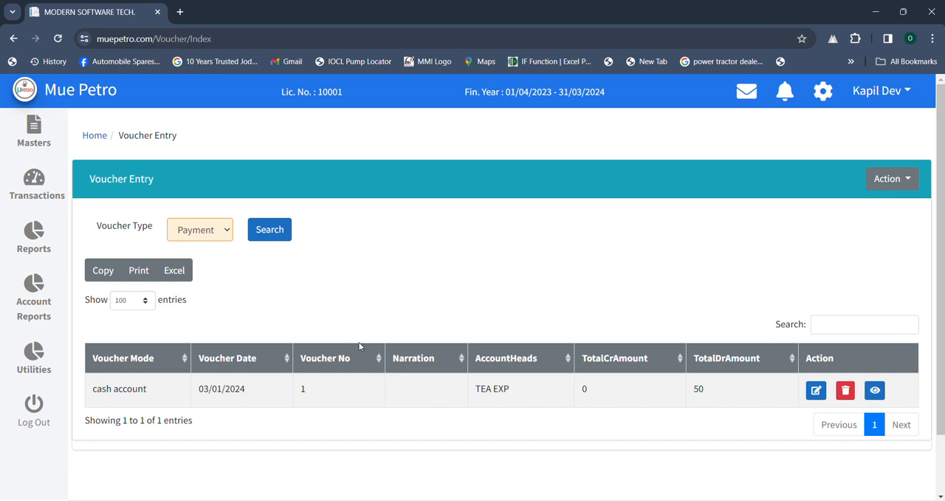
- Start another new voucher and set its voucher type to Receipt
{"action": "left_click", "coordinate": [895, 179]}
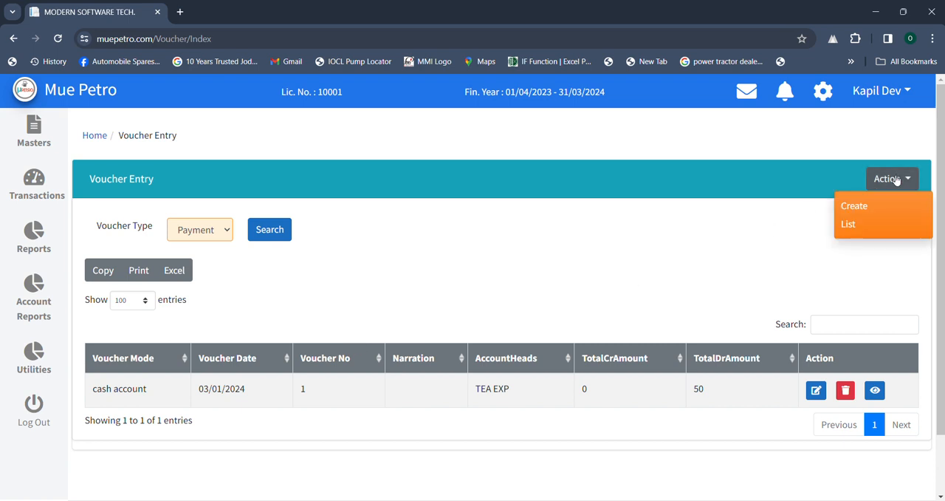
{"action": "left_click", "coordinate": [864, 205]}
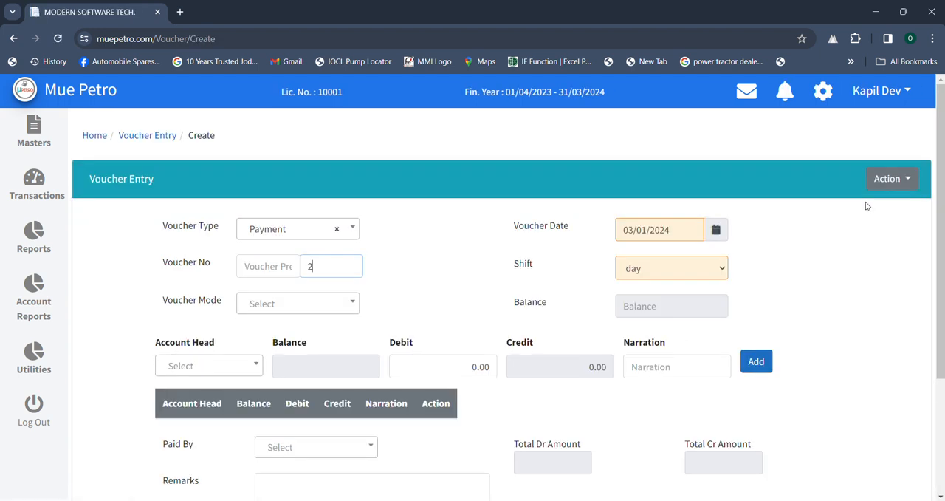
{"action": "left_click", "coordinate": [300, 229]}
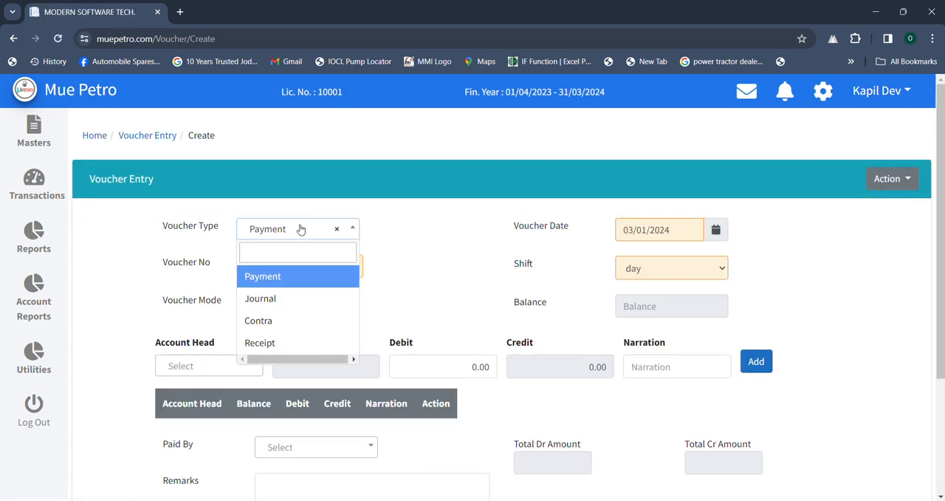
{"action": "left_click", "coordinate": [280, 343]}
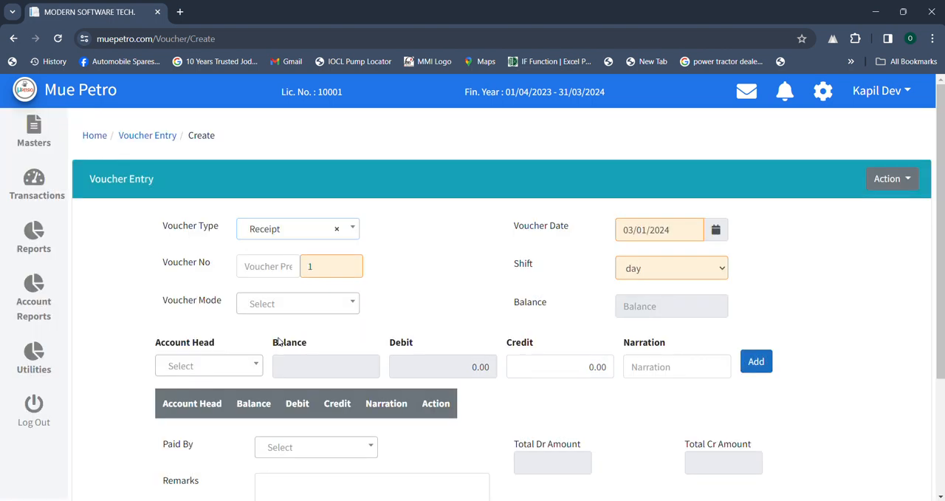
- Set the receipt voucher's mode to cash account and select XYZ as the account head
{"action": "left_click", "coordinate": [310, 305]}
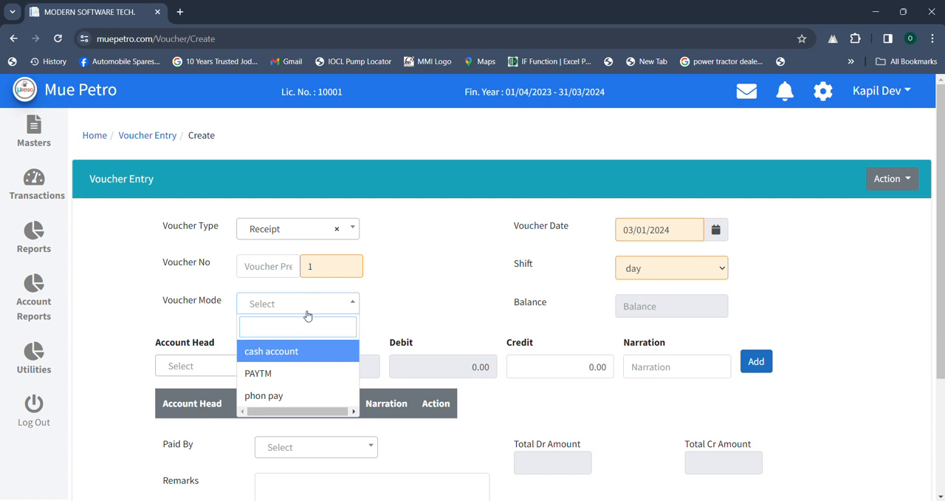
{"action": "left_click", "coordinate": [288, 352]}
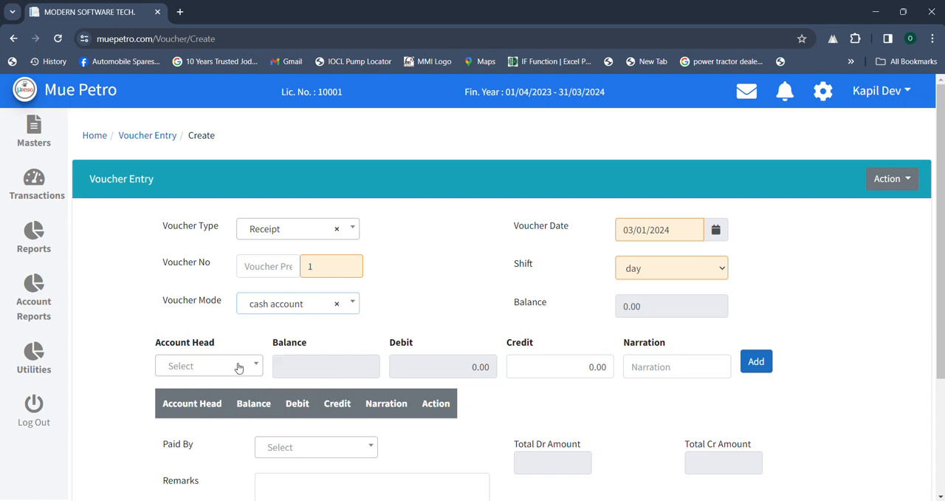
{"action": "left_click", "coordinate": [233, 366]}
{"action": "type", "text": "XY"}
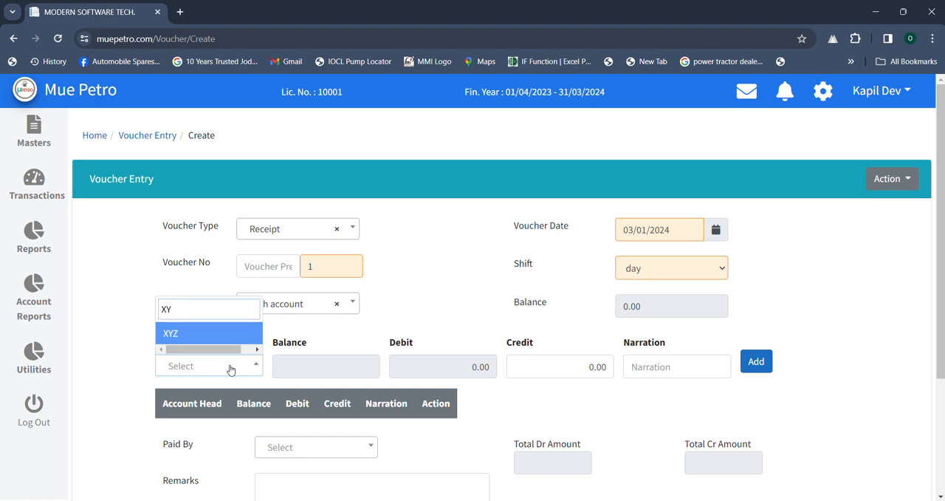
{"action": "left_click", "coordinate": [216, 336]}
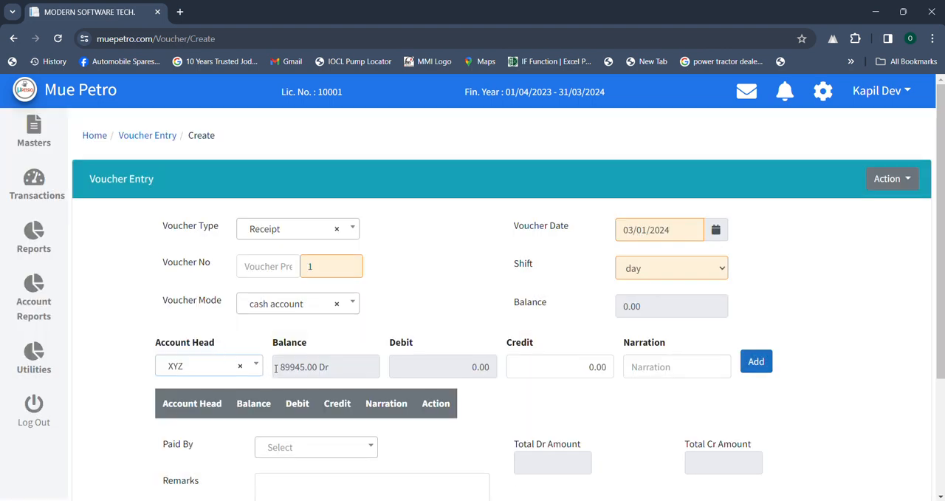
- Enter a credit of 50000 for XYZ and add the line to the receipt voucher
{"action": "left_click_drag", "start_coordinate": [279, 367], "coordinate": [329, 369]}
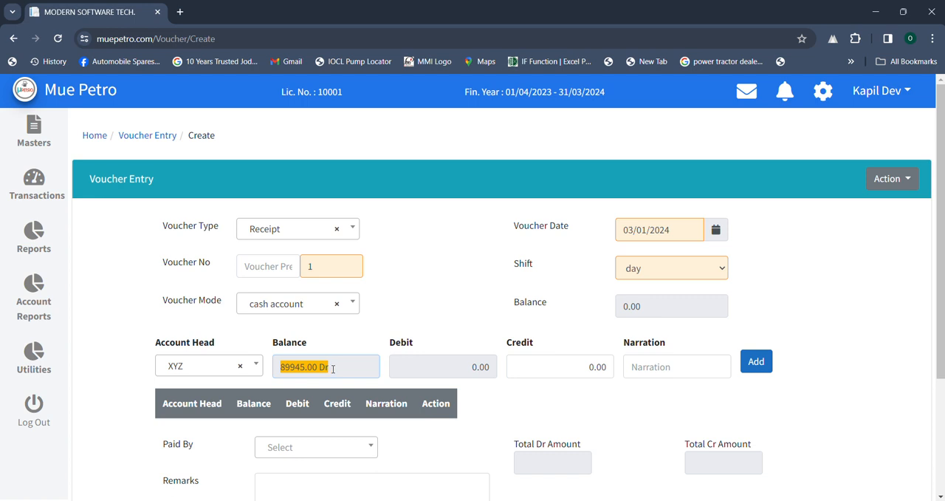
{"action": "left_click", "coordinate": [552, 365]}
{"action": "type", "text": "5"}
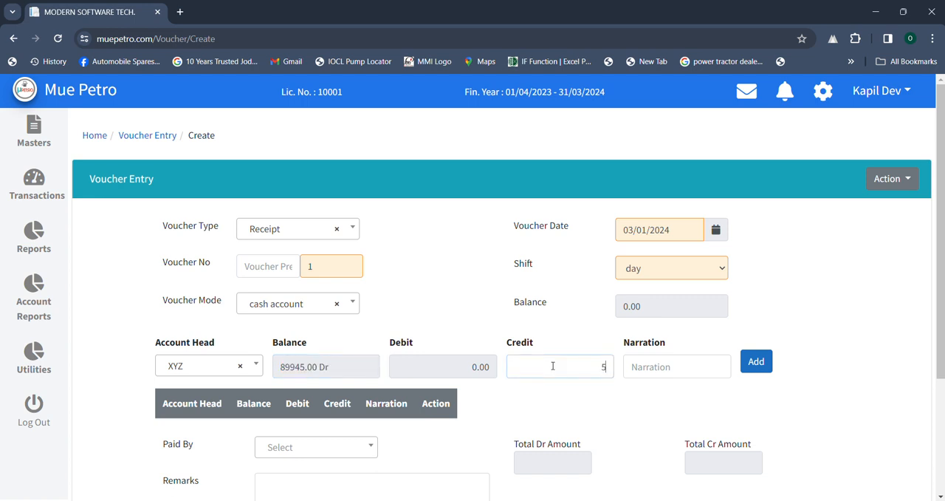
{"action": "type", "text": "0000"}
{"action": "left_click", "coordinate": [744, 363]}
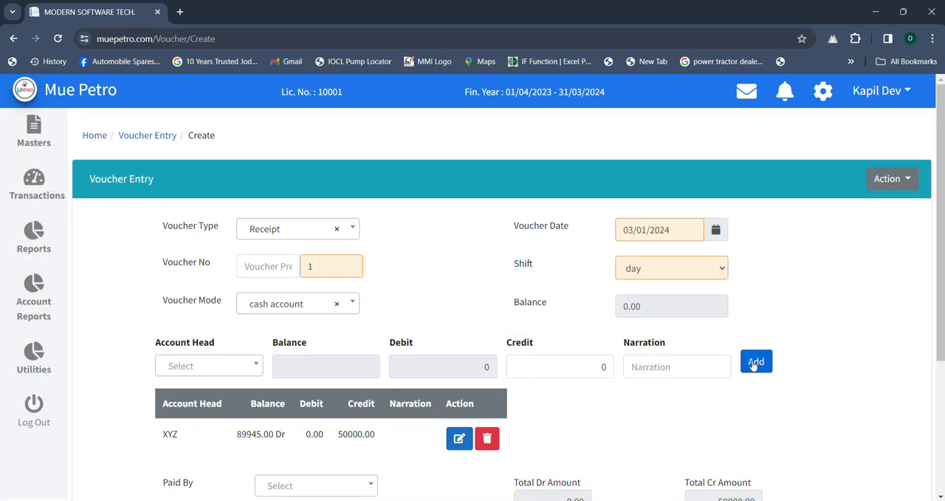
- Save the XYZ receipt voucher and close its print view
{"action": "scroll", "coordinate": [589, 407], "scroll_direction": "down", "scroll_amount": 2}
{"action": "left_click", "coordinate": [299, 456]}
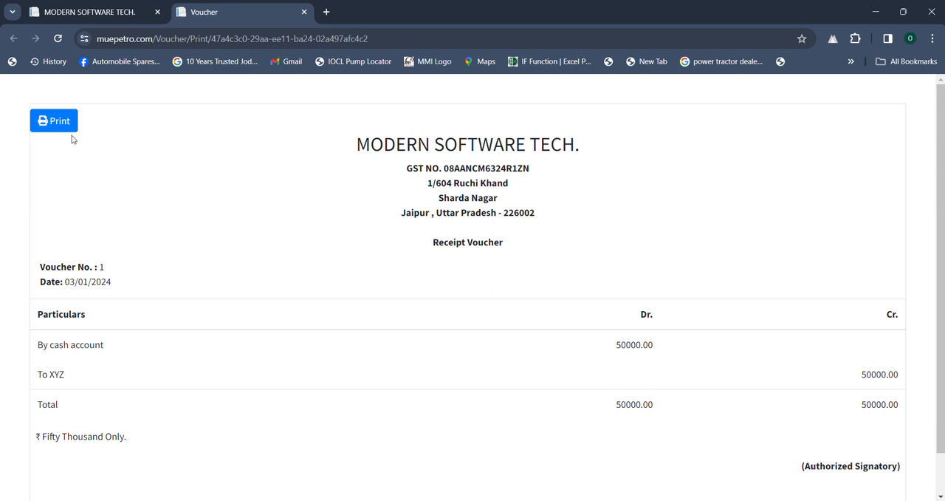
{"action": "left_click", "coordinate": [303, 12]}
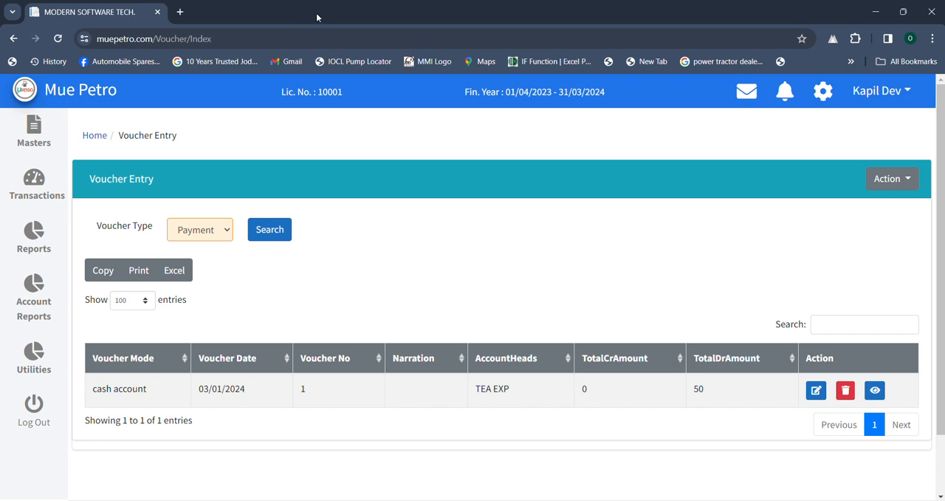
- Start a new voucher with voucher type Contra and cash account as the voucher mode
{"action": "left_click", "coordinate": [888, 187]}
{"action": "left_click", "coordinate": [856, 205]}
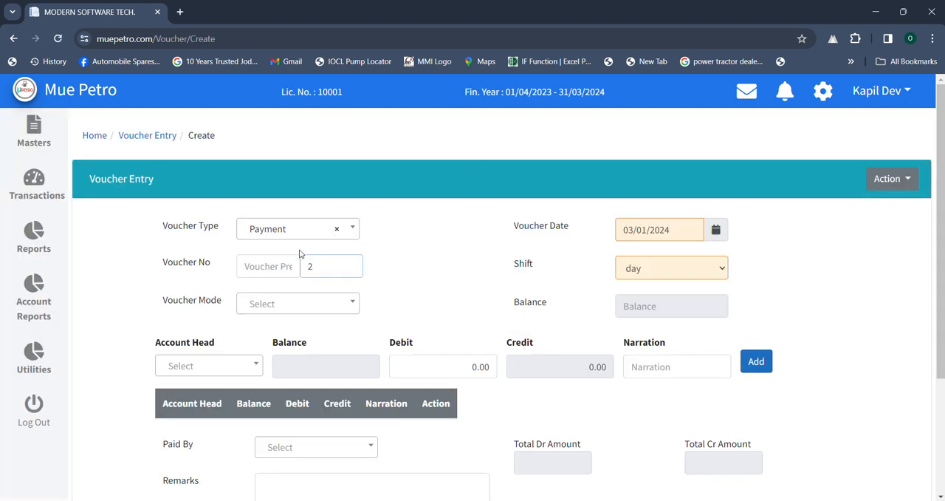
{"action": "left_click", "coordinate": [302, 234]}
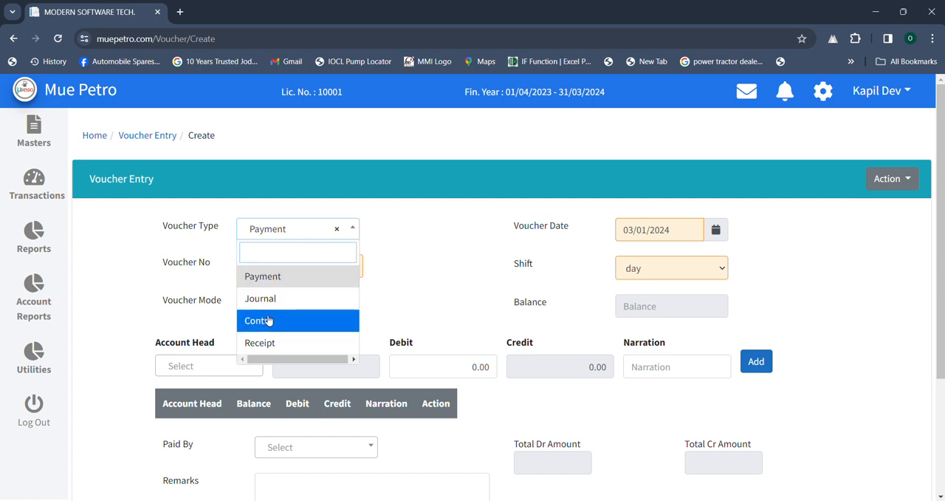
{"action": "left_click", "coordinate": [268, 320]}
{"action": "left_click", "coordinate": [282, 310]}
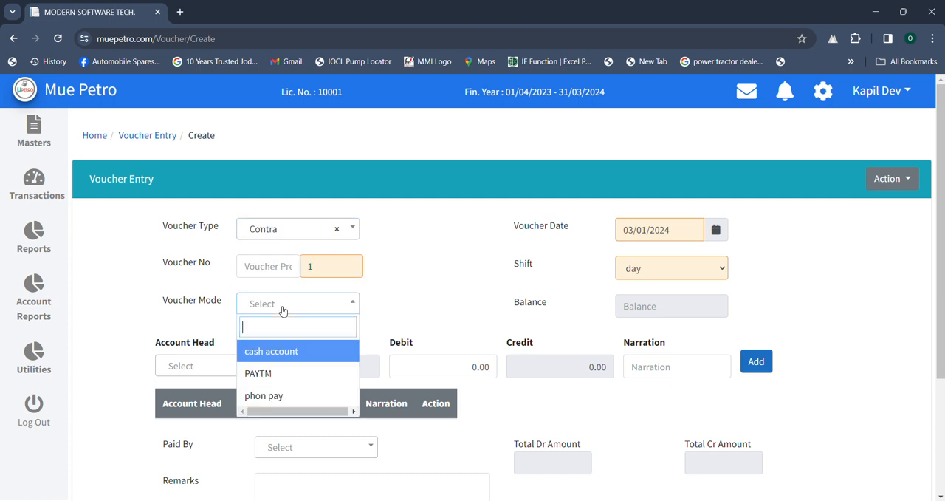
{"action": "left_click", "coordinate": [280, 350]}
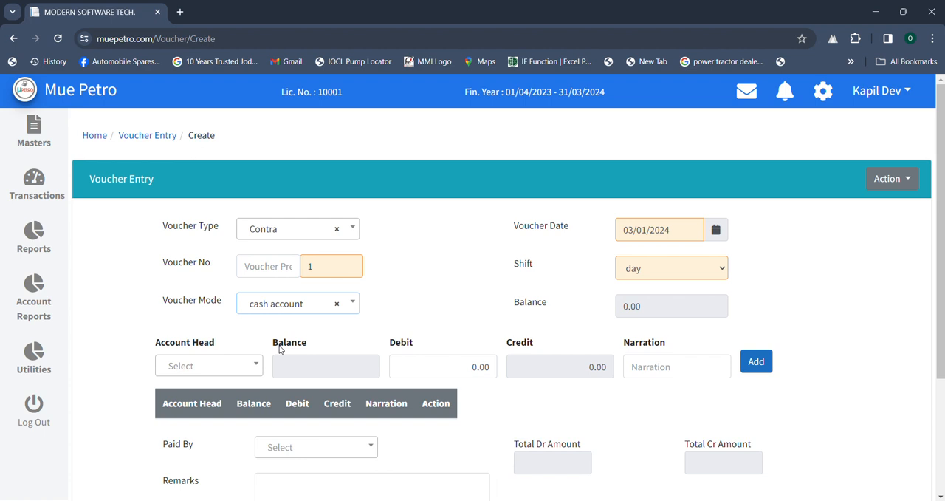
{"action": "left_click", "coordinate": [309, 319]}
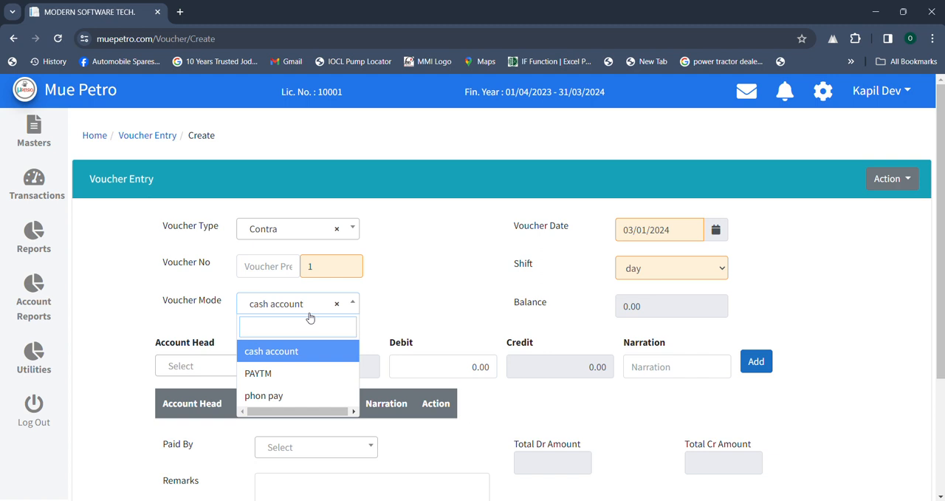
{"action": "left_click", "coordinate": [275, 352]}
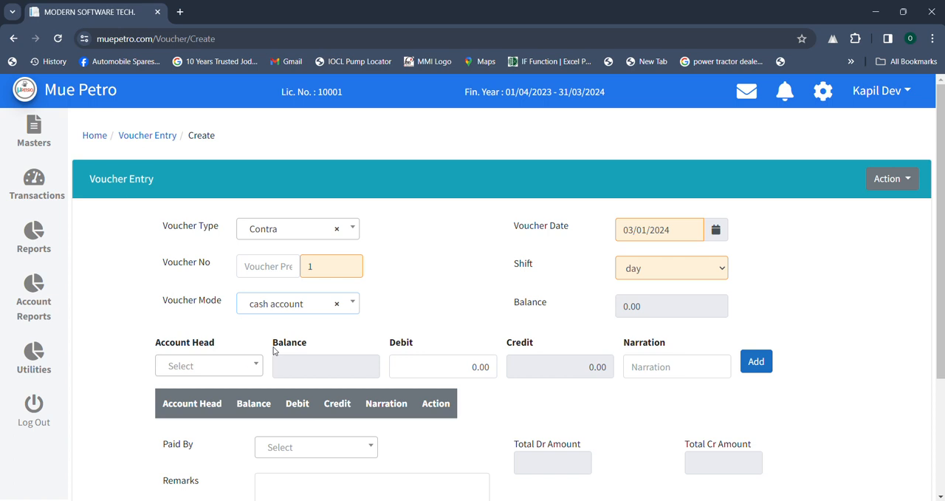
- Add a line to the contra voucher with account head PAYTM and a debit of 50000
{"action": "left_click", "coordinate": [226, 373]}
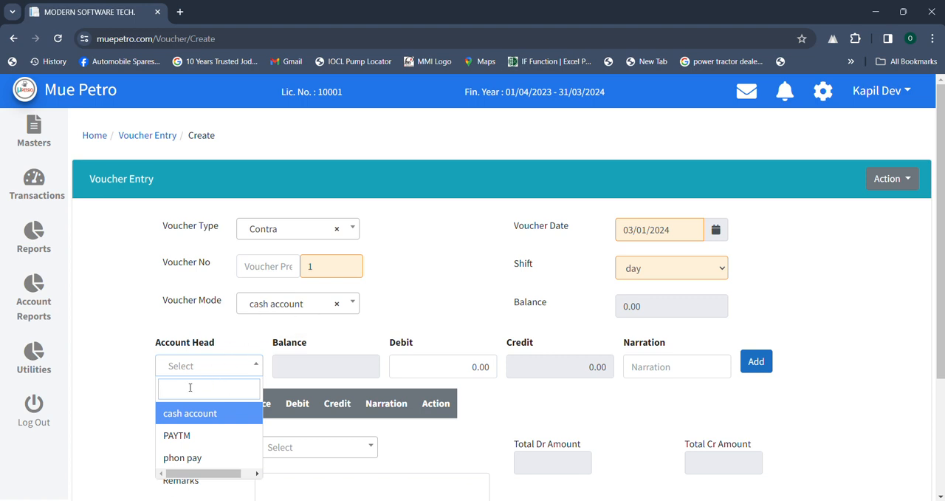
{"action": "left_click", "coordinate": [186, 437]}
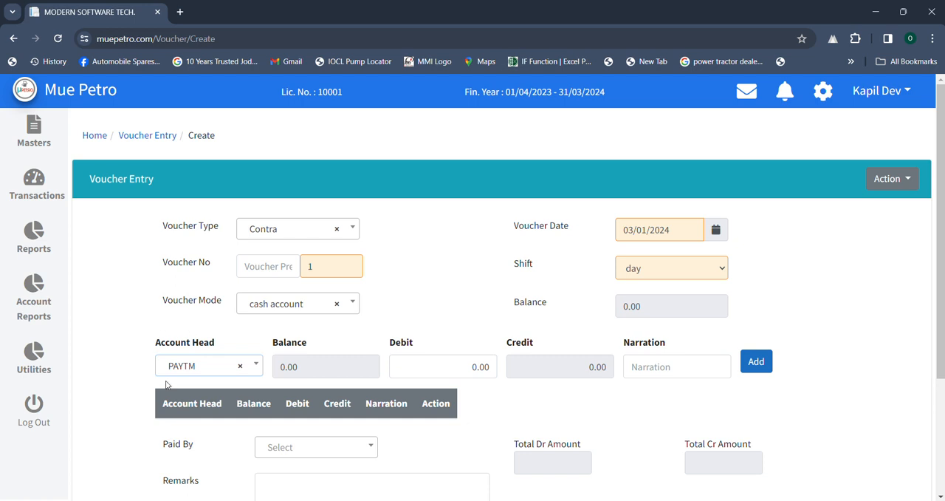
{"action": "left_click", "coordinate": [471, 367]}
{"action": "key", "text": "BackSpace"}
{"action": "type", "text": "50000"}
{"action": "left_click", "coordinate": [755, 363]}
- Save the PAYTM contra voucher and close its print view
{"action": "scroll", "coordinate": [298, 411], "scroll_direction": "down", "scroll_amount": 3}
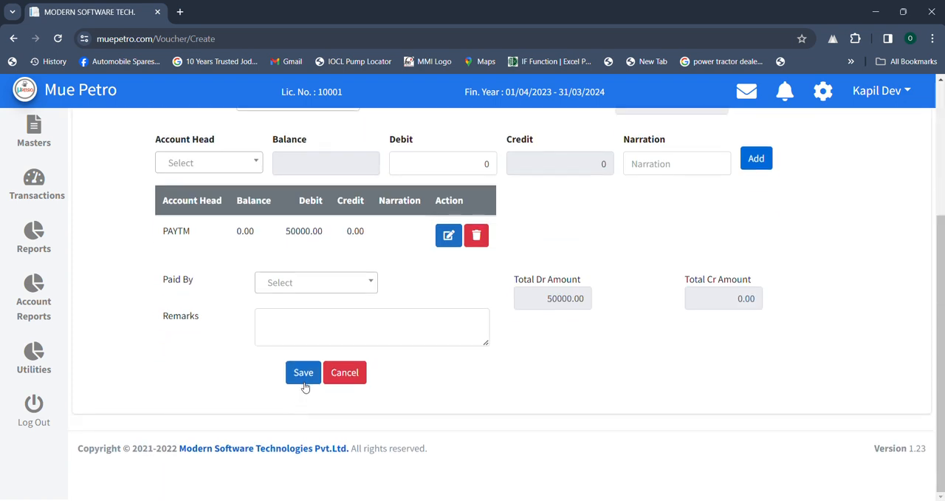
{"action": "left_click", "coordinate": [305, 374]}
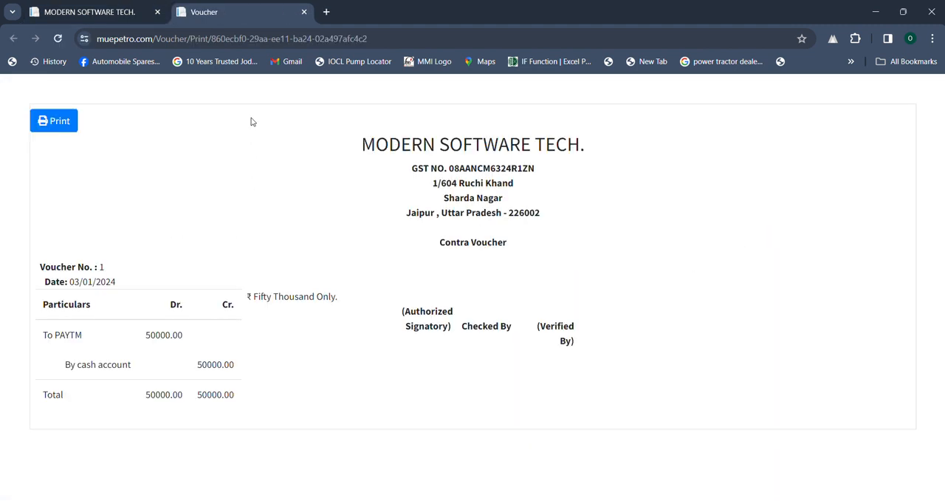
{"action": "left_click", "coordinate": [305, 13]}
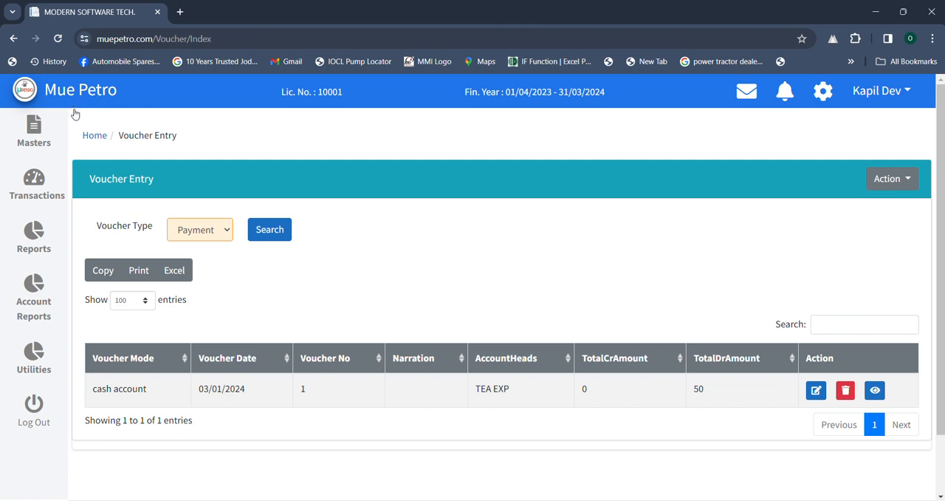
- Leave voucher entry and start a new purchase invoice from the transactions section
{"action": "left_click", "coordinate": [92, 136]}
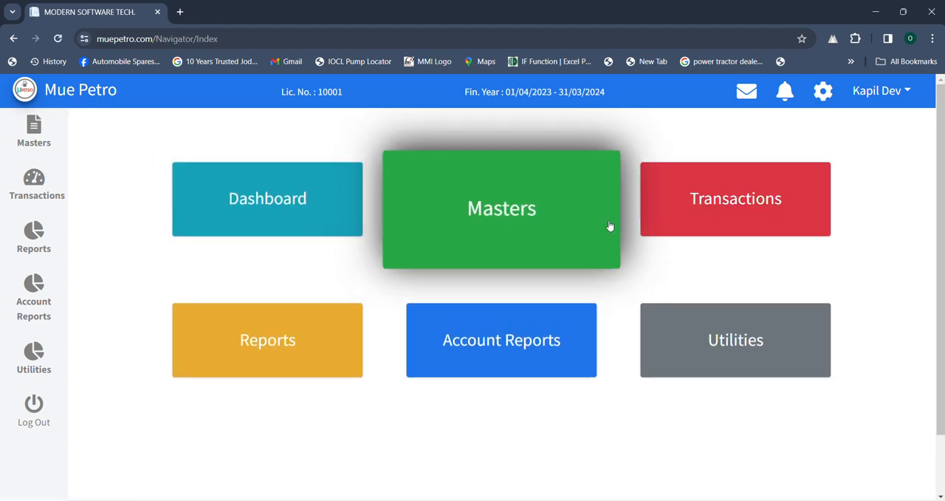
{"action": "left_click", "coordinate": [739, 203]}
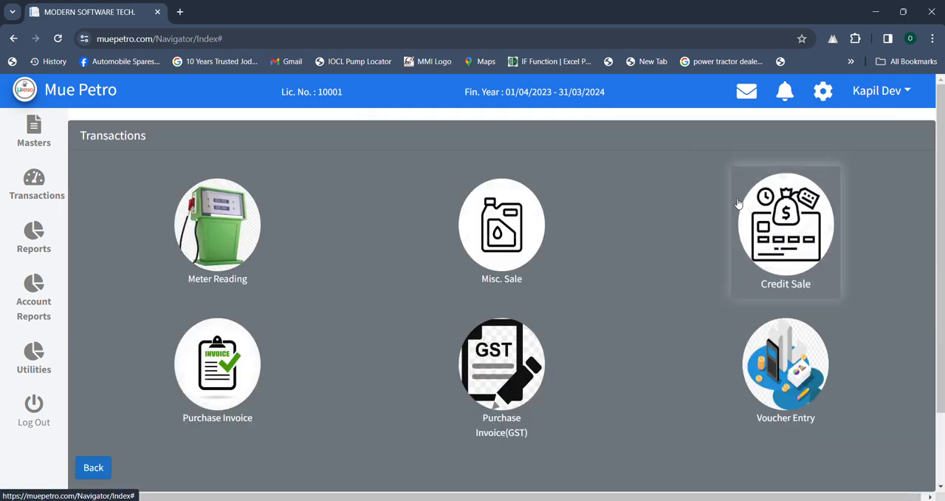
{"action": "left_click", "coordinate": [204, 394]}
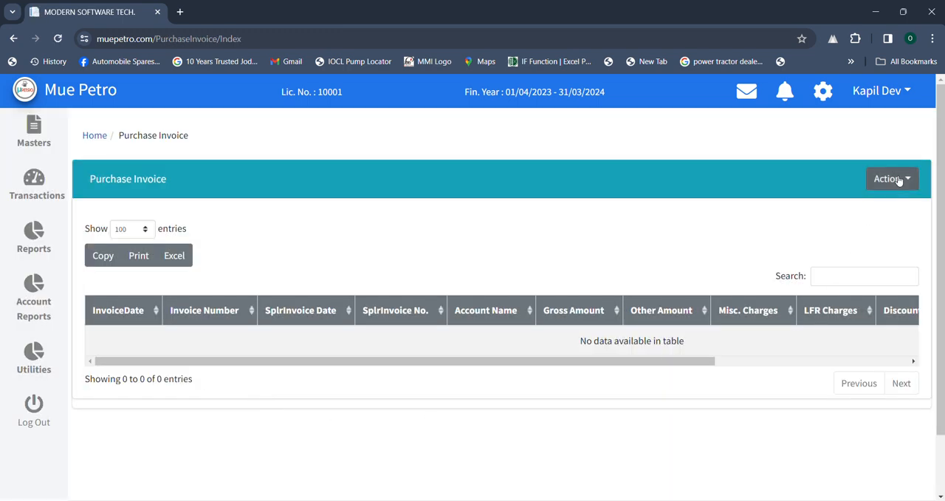
{"action": "left_click", "coordinate": [899, 181]}
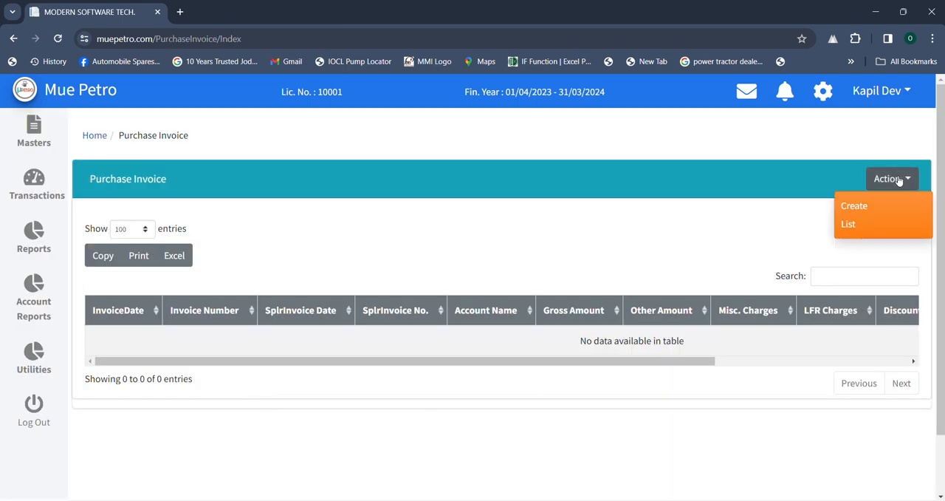
{"action": "left_click", "coordinate": [879, 204]}
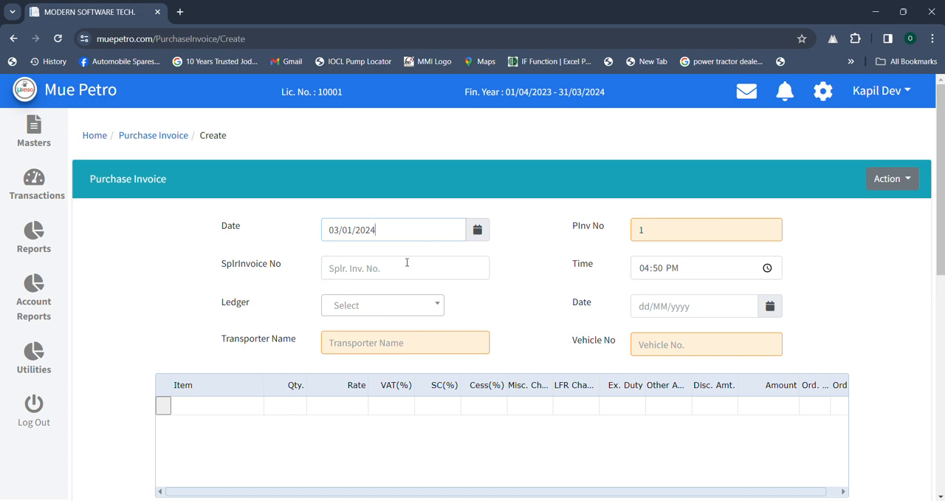
- Enter 789456789 as the supplier invoice number and choose IOCL as the ledger
{"action": "left_click", "coordinate": [406, 268]}
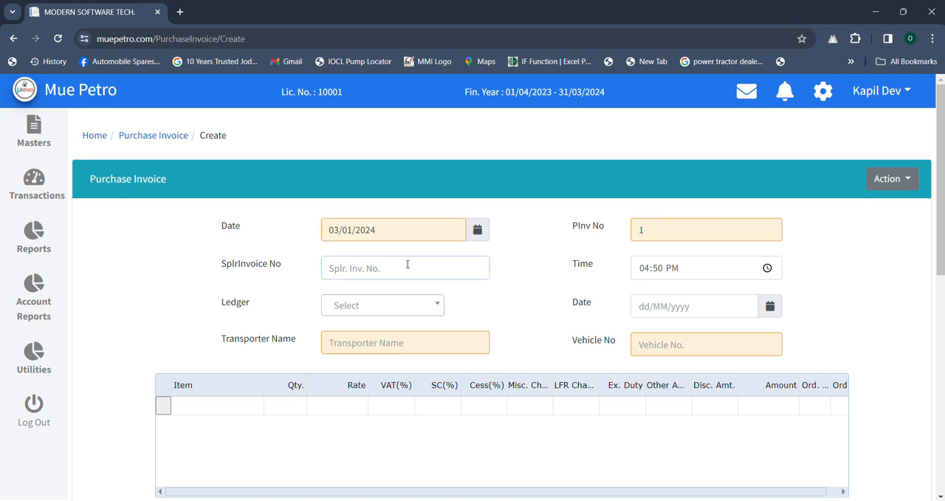
{"action": "type", "text": "789456789"}
{"action": "left_click", "coordinate": [385, 304]}
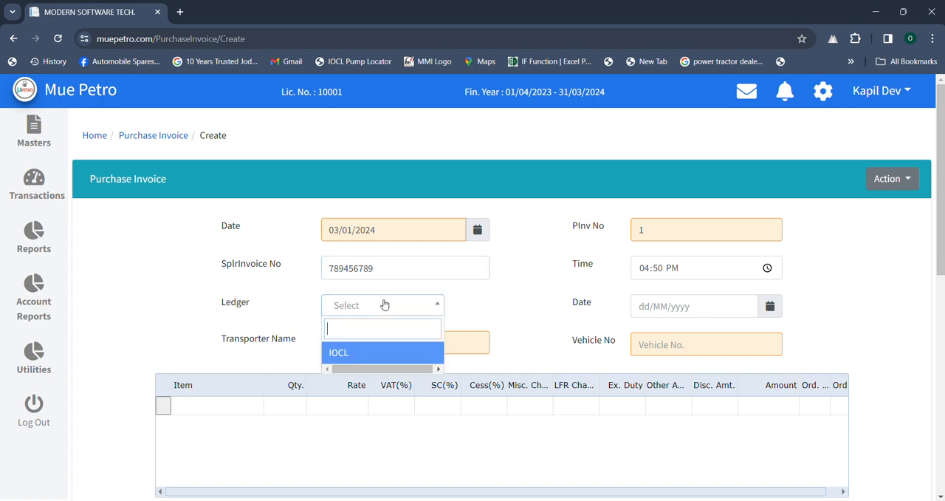
{"action": "key", "text": "Return"}
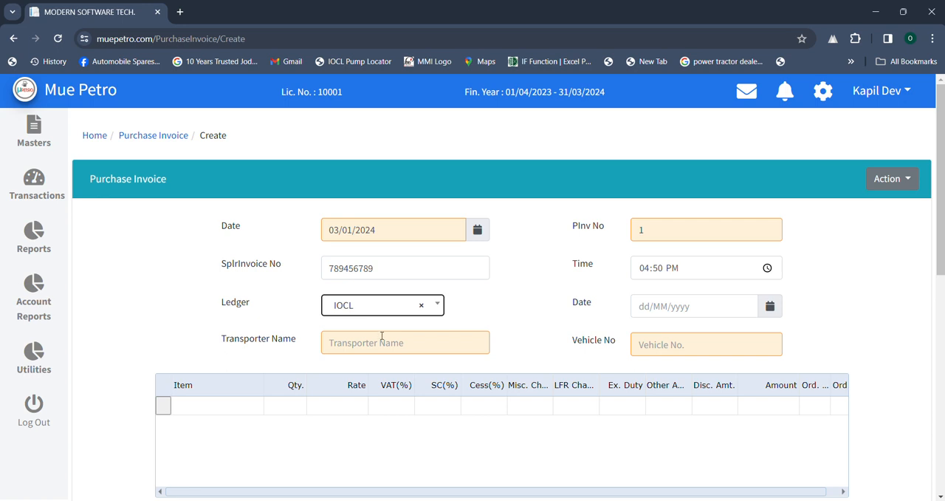
- Set the transporter name to RADIKA TRANSPORT and the vehicle number to 7896
{"action": "left_click", "coordinate": [383, 342]}
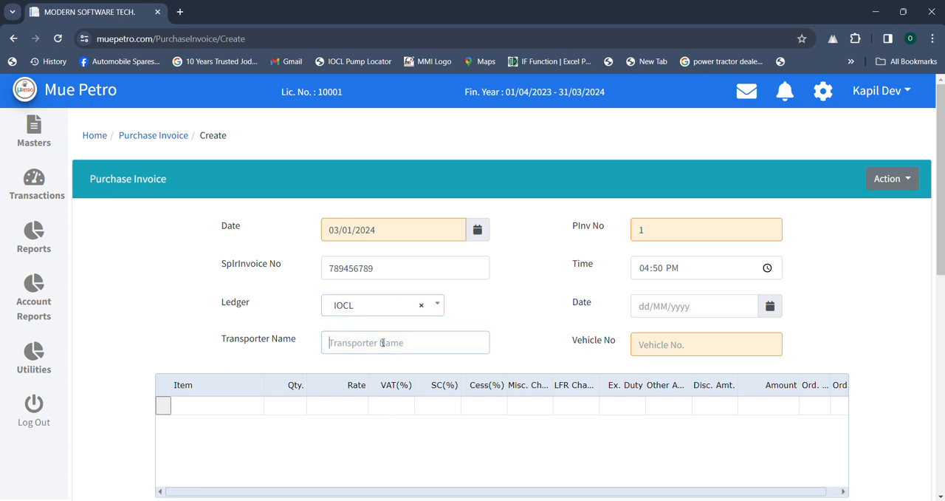
{"action": "type", "text": "RADIKA TRAN"}
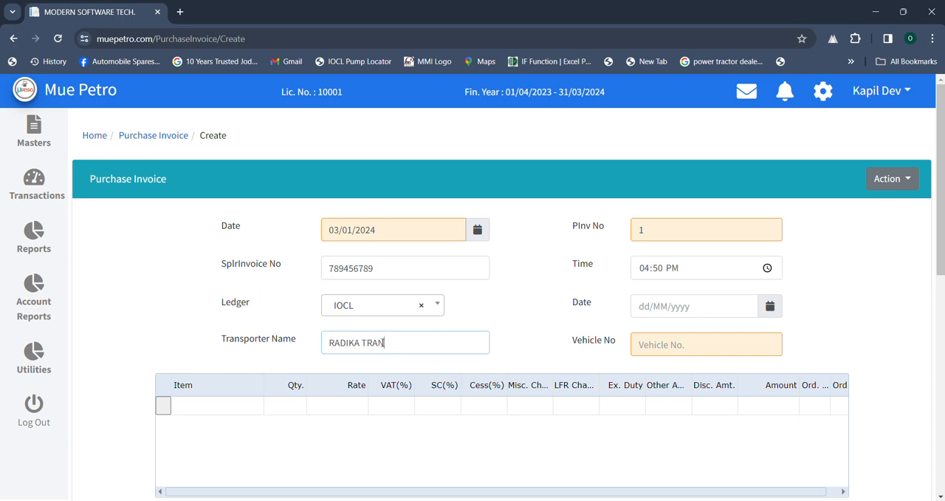
{"action": "type", "text": "SPORT"}
{"action": "left_click", "coordinate": [672, 344]}
{"action": "type", "text": "7896"}
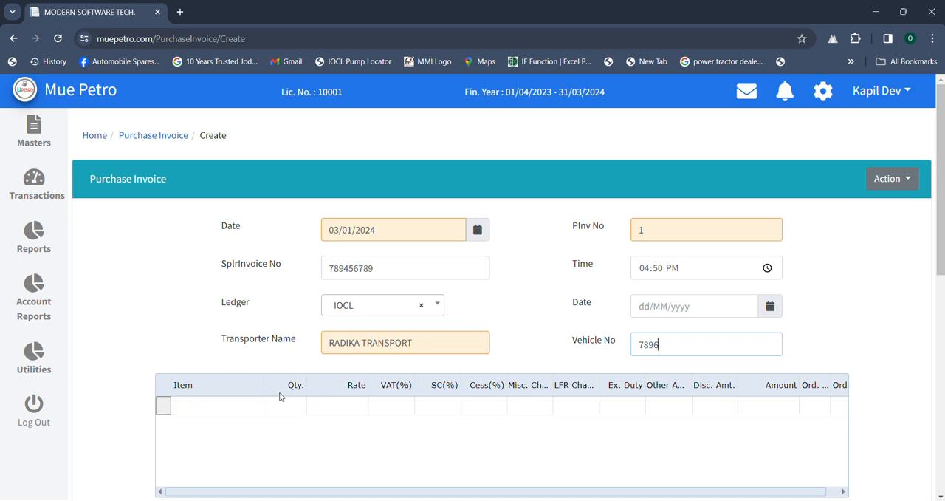
- Add DIESEL as the first invoice item with a quantity of 4,000 and an amount of 400,000
{"action": "left_click", "coordinate": [234, 415]}
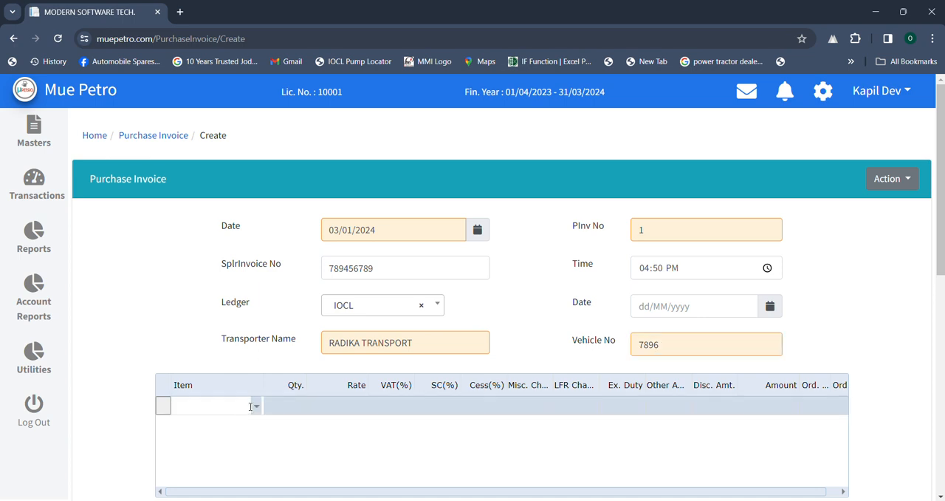
{"action": "type", "text": "D"}
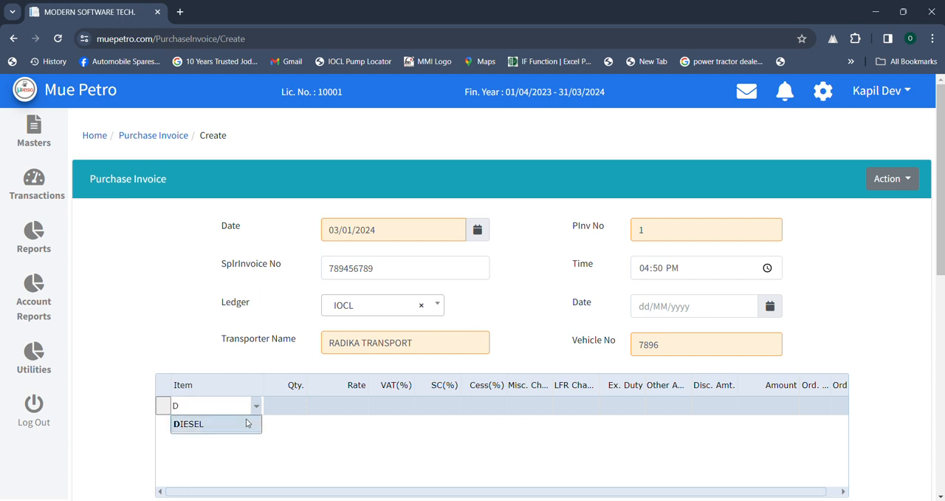
{"action": "left_click", "coordinate": [246, 421]}
{"action": "left_click", "coordinate": [290, 407]}
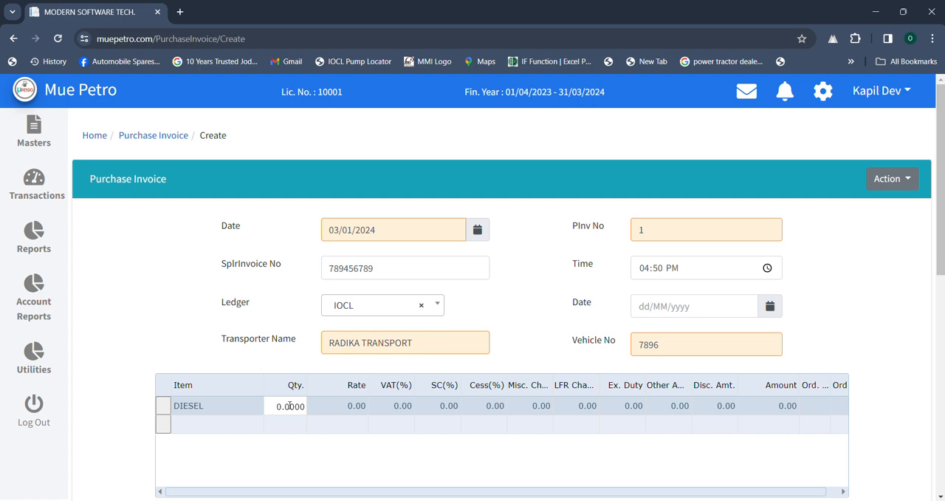
{"action": "type", "text": "4000"}
{"action": "left_click", "coordinate": [774, 409]}
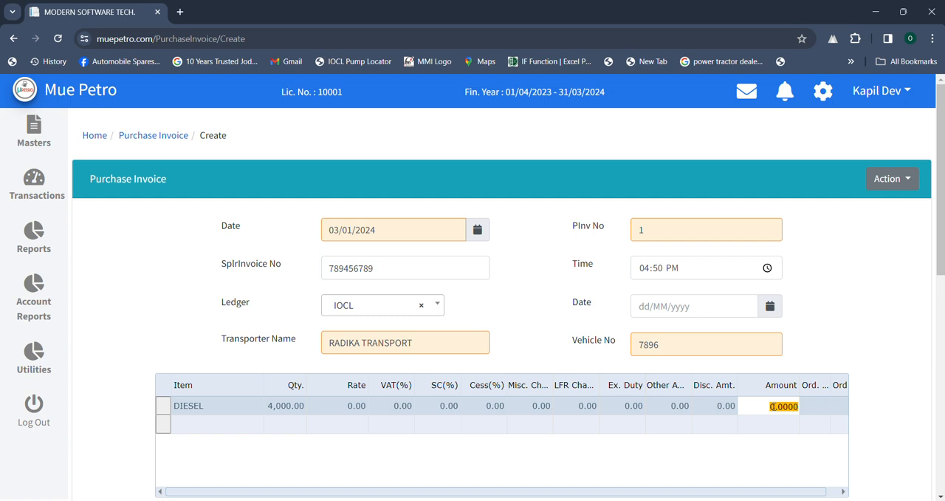
{"action": "left_click", "coordinate": [771, 406]}
{"action": "type", "text": "400,00"}
{"action": "left_click", "coordinate": [683, 454]}
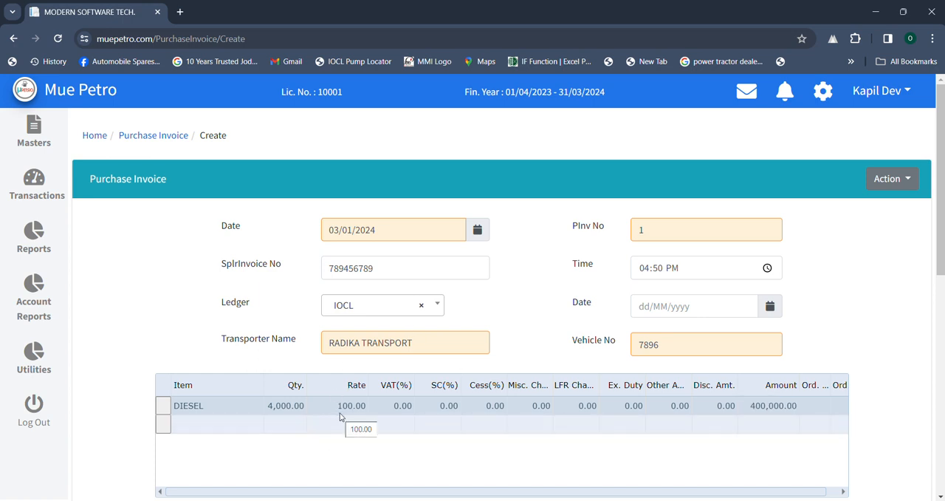
- Set the DIESEL line's VAT to 15% and its cess to 1%
{"action": "left_click", "coordinate": [397, 408]}
{"action": "type", "text": "15"}
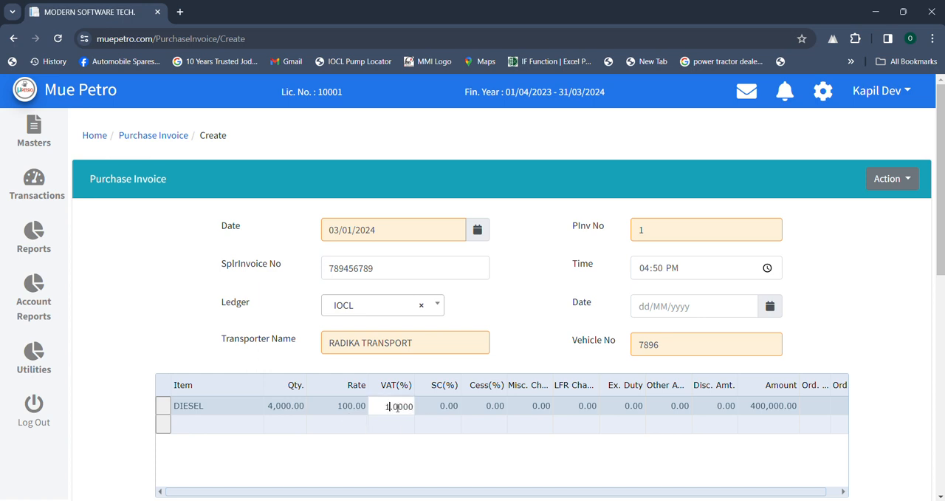
{"action": "left_click", "coordinate": [397, 454]}
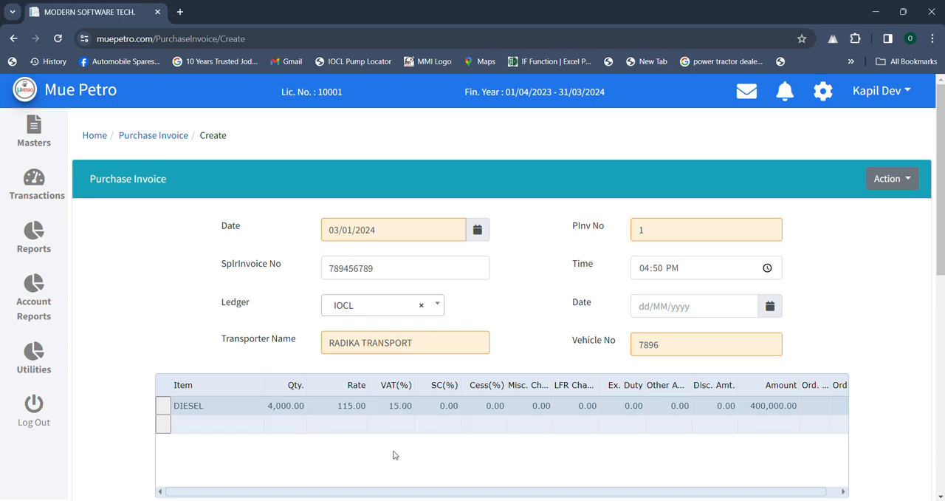
{"action": "left_click", "coordinate": [477, 401]}
{"action": "type", "text": "1"}
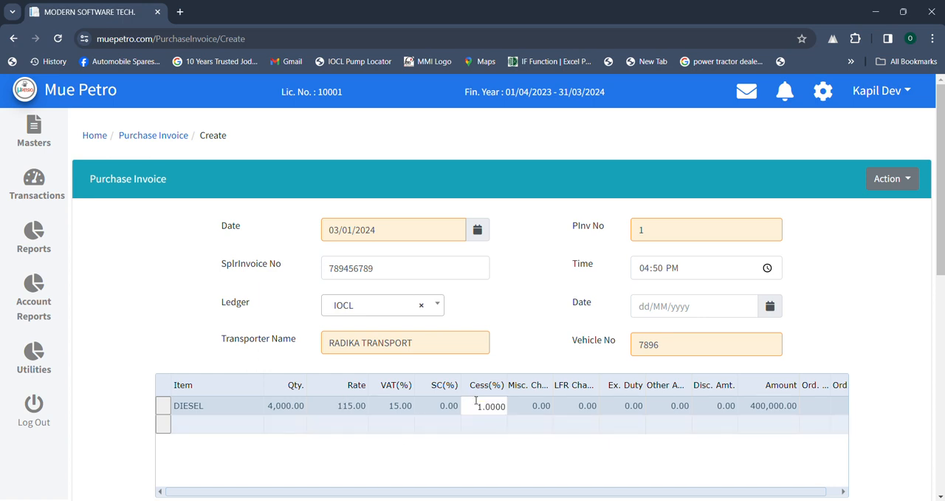
{"action": "left_click", "coordinate": [584, 404]}
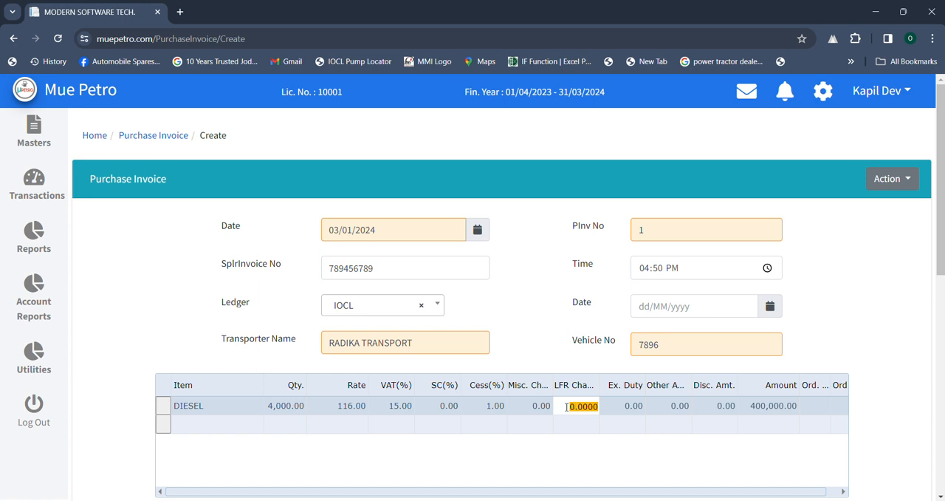
{"action": "left_click", "coordinate": [346, 452]}
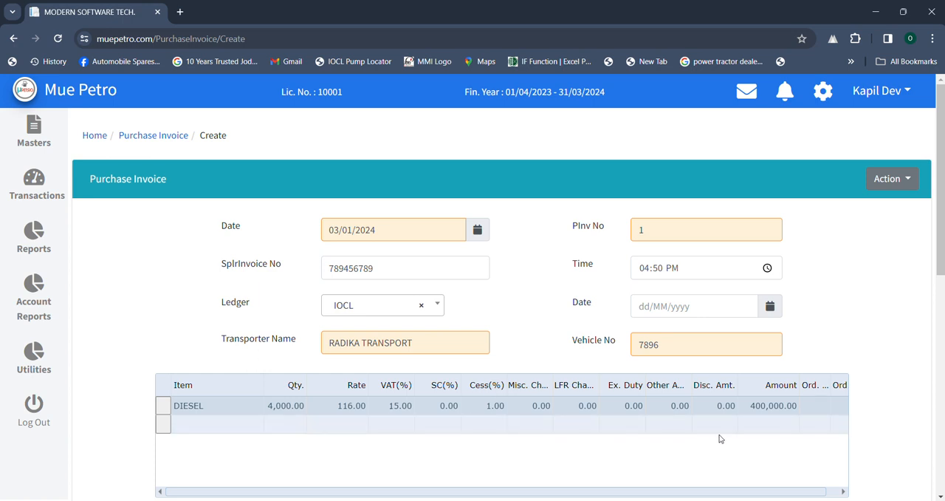
{"action": "left_click", "coordinate": [756, 407]}
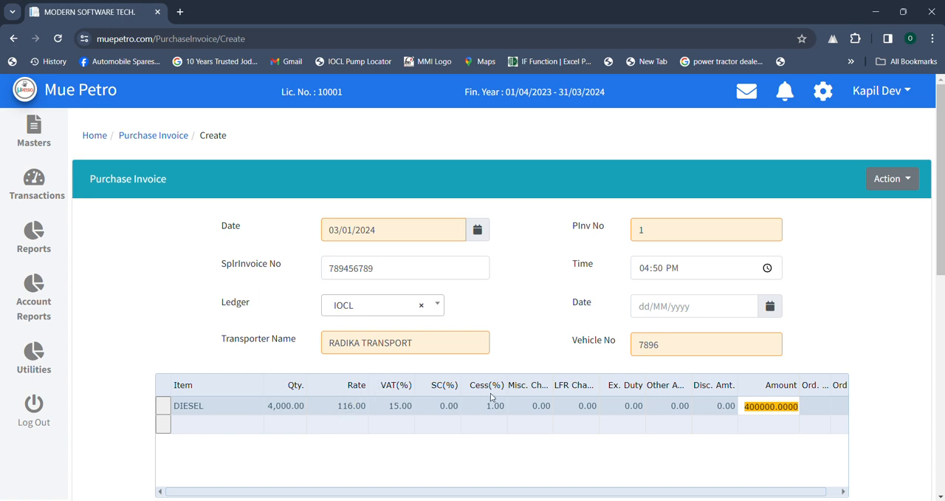
- Add Petrol as the second invoice item with a quantity of 5,000 and an amount of 550,000
{"action": "left_click", "coordinate": [248, 422]}
{"action": "left_click", "coordinate": [256, 423]}
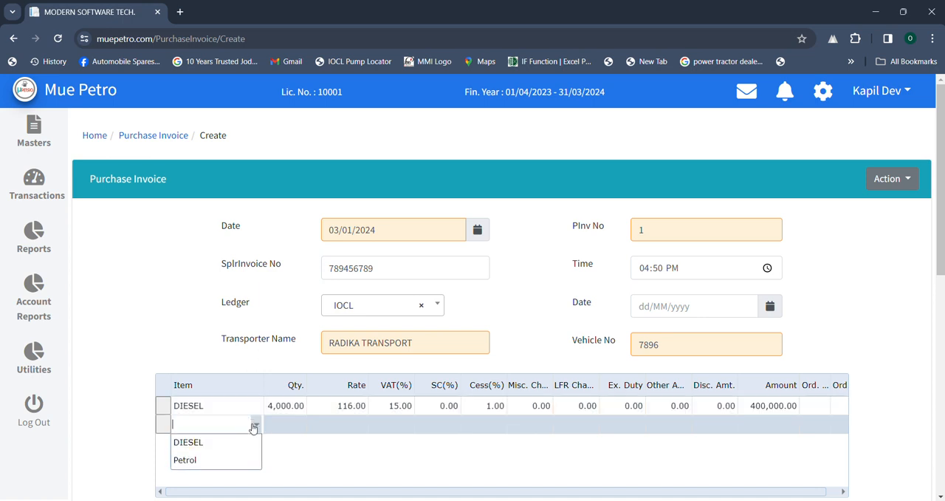
{"action": "left_click", "coordinate": [213, 457]}
{"action": "left_click", "coordinate": [272, 426]}
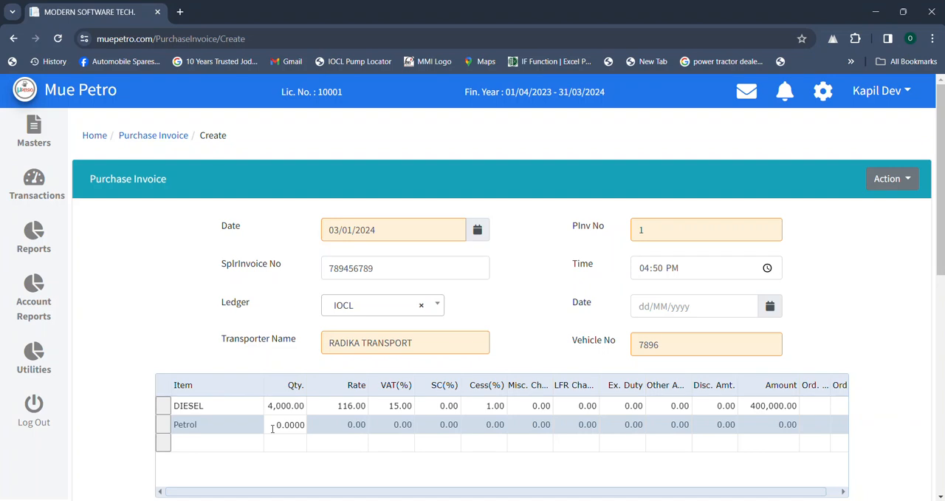
{"action": "key", "text": "Left"}
{"action": "key", "text": "Left"}
{"action": "type", "text": "500"}
{"action": "left_click", "coordinate": [768, 426]}
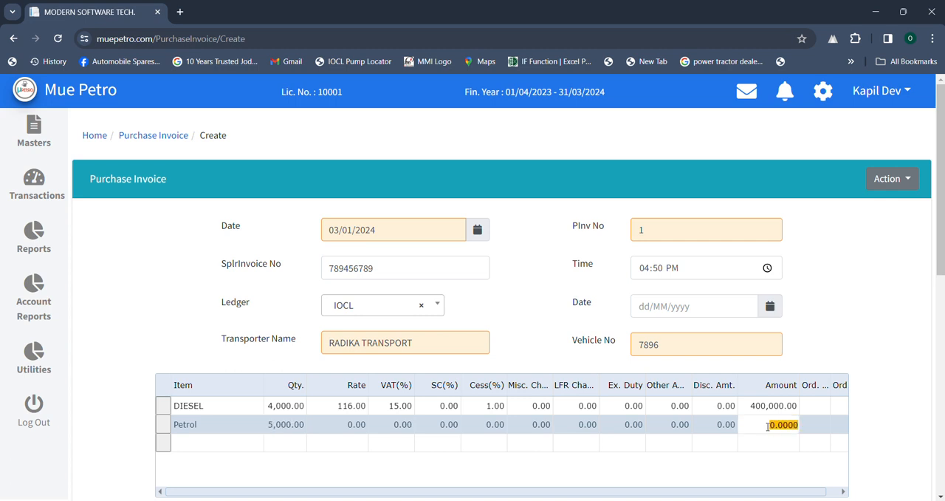
{"action": "type", "text": "550,000"}
{"action": "key", "text": "Return"}
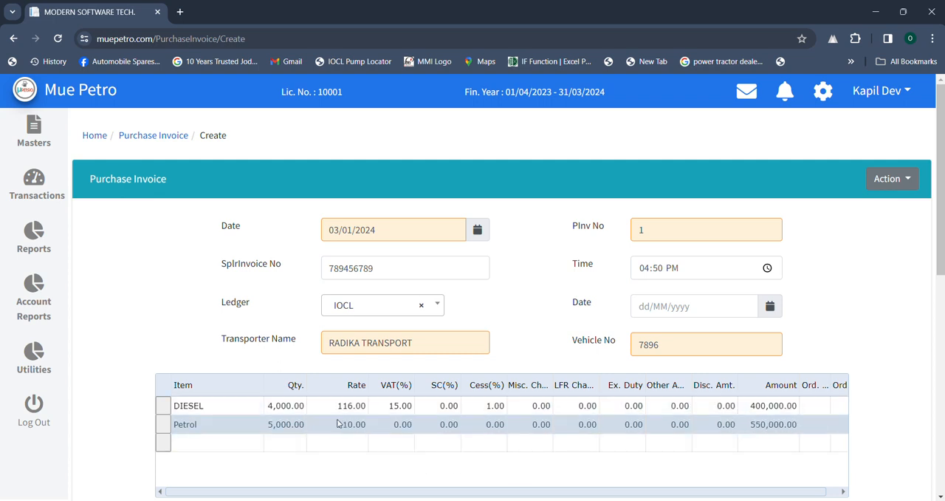
- Open the invoice's fuel distribution and choose DIESEL as the item in the first row
{"action": "scroll", "coordinate": [347, 425], "scroll_direction": "down", "scroll_amount": 2}
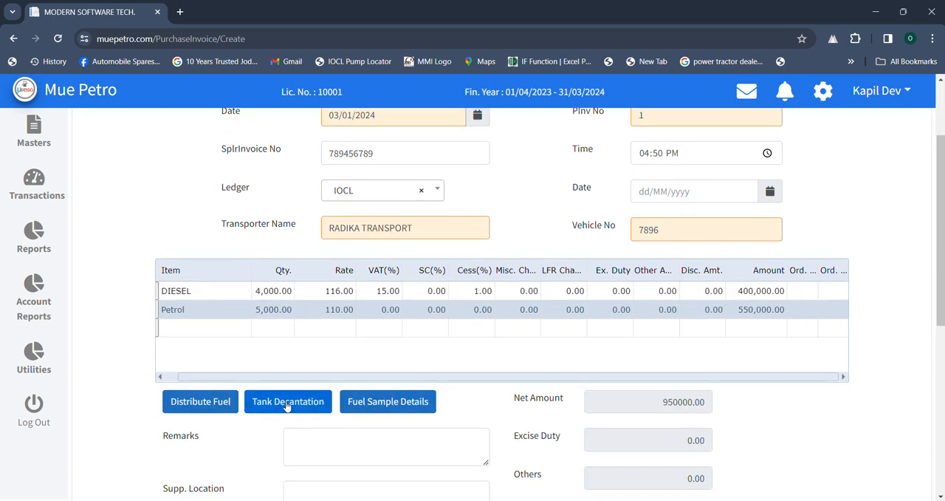
{"action": "scroll", "coordinate": [185, 390], "scroll_direction": "down", "scroll_amount": 2}
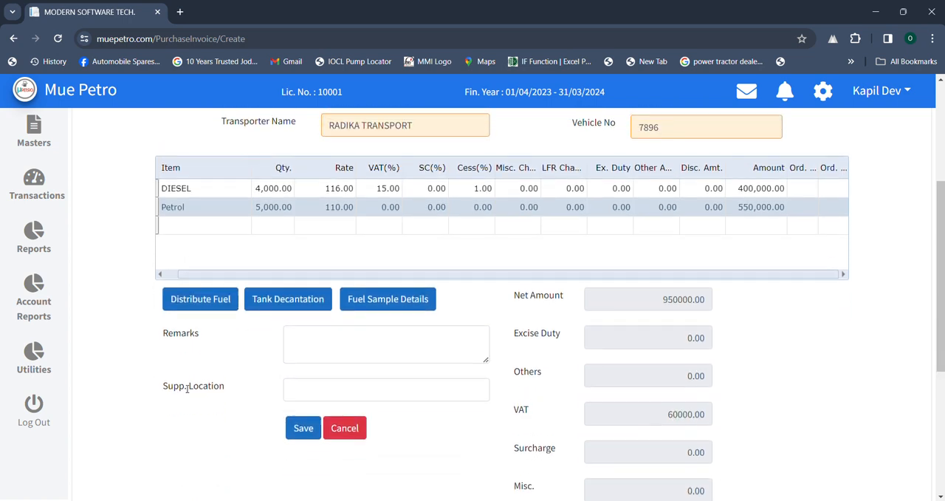
{"action": "left_click", "coordinate": [198, 301]}
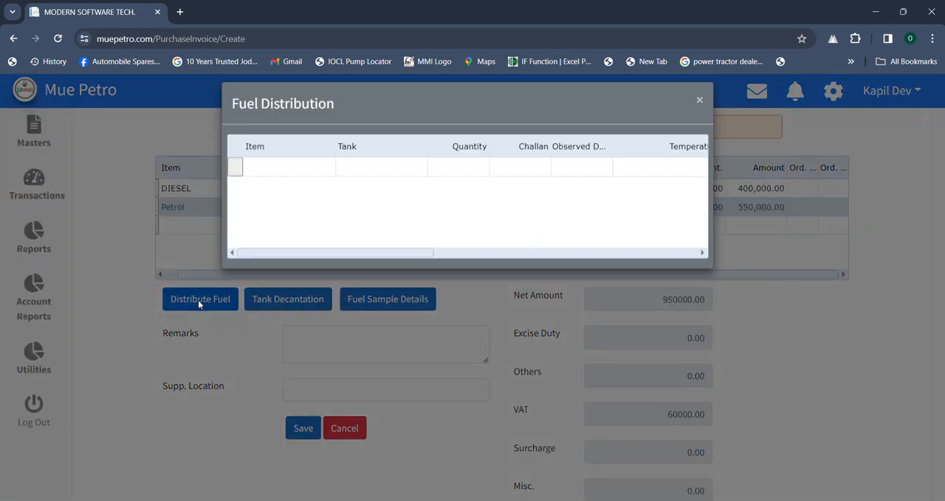
{"action": "left_click", "coordinate": [310, 185]}
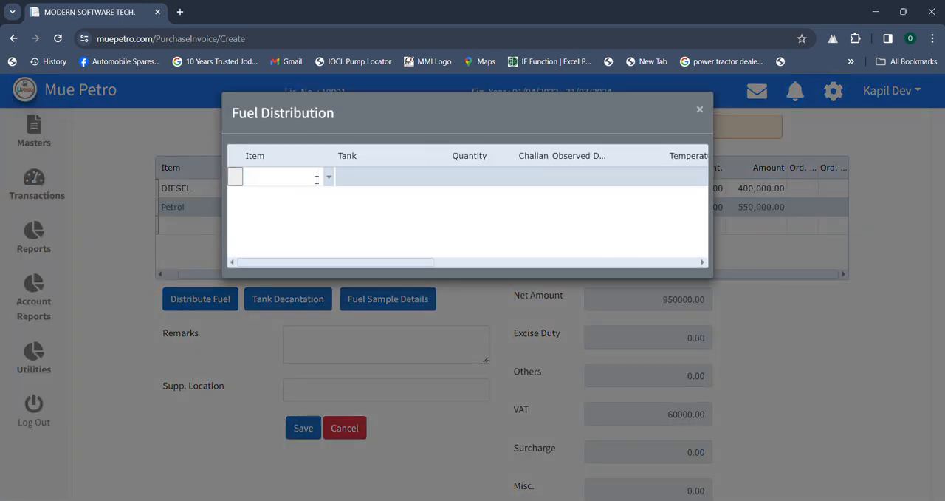
{"action": "left_click", "coordinate": [328, 177]}
{"action": "left_click", "coordinate": [305, 195]}
{"action": "left_click", "coordinate": [423, 179]}
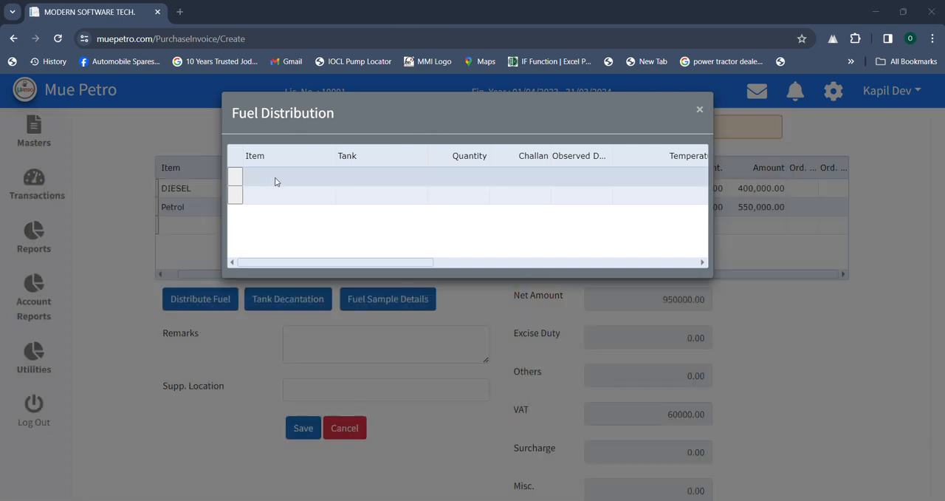
{"action": "left_click", "coordinate": [292, 181]}
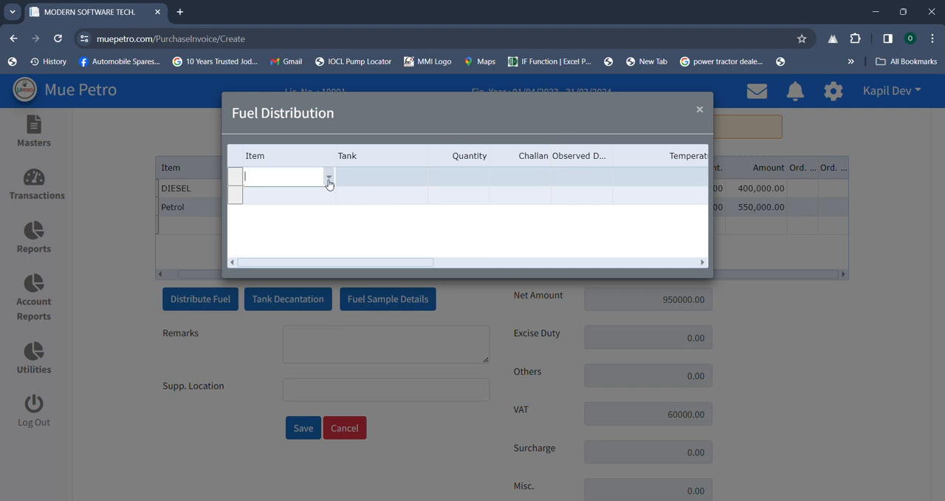
{"action": "left_click", "coordinate": [329, 184]}
{"action": "left_click", "coordinate": [306, 193]}
- Assign the DIESEL distribution row to HSD TANK with a quantity of 4000
{"action": "left_click", "coordinate": [350, 180]}
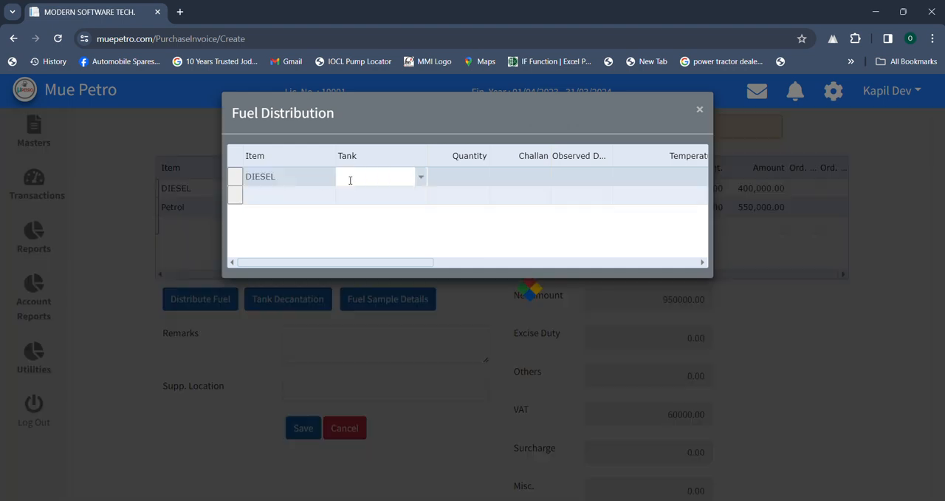
{"action": "left_click", "coordinate": [421, 177]}
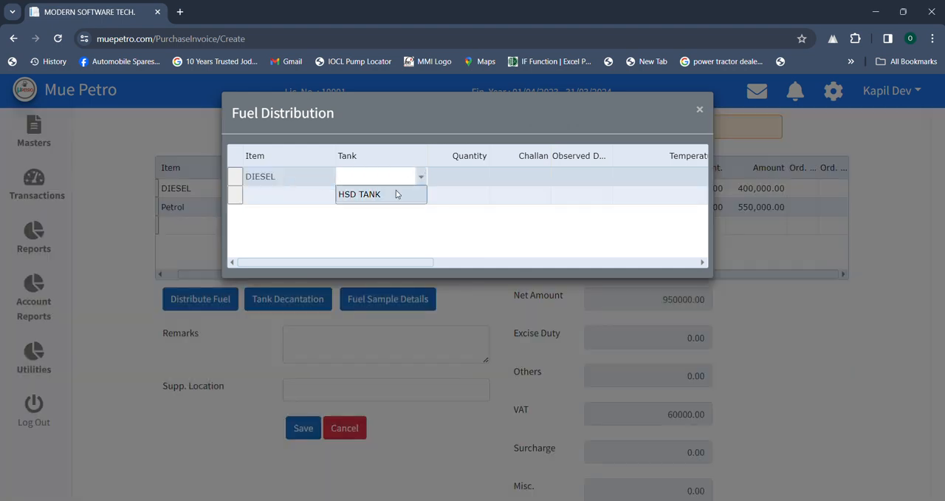
{"action": "left_click", "coordinate": [397, 194]}
{"action": "left_click", "coordinate": [442, 182]}
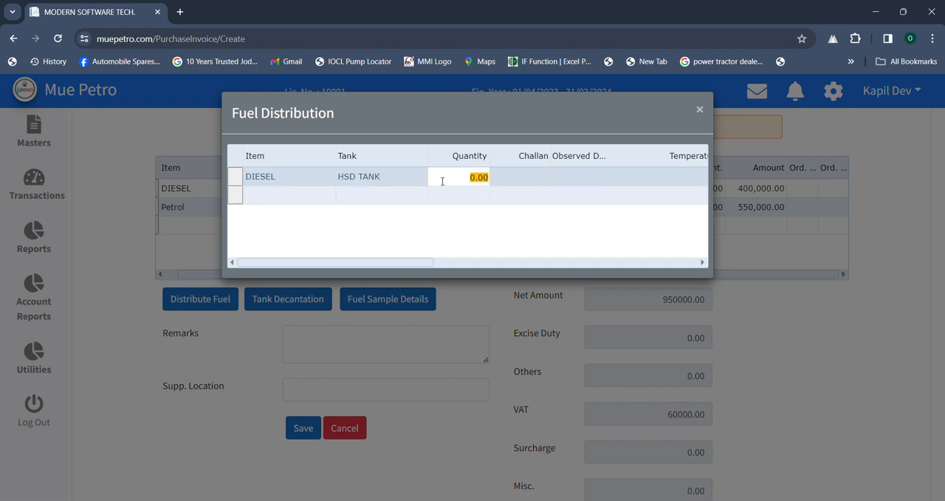
{"action": "type", "text": "4000"}
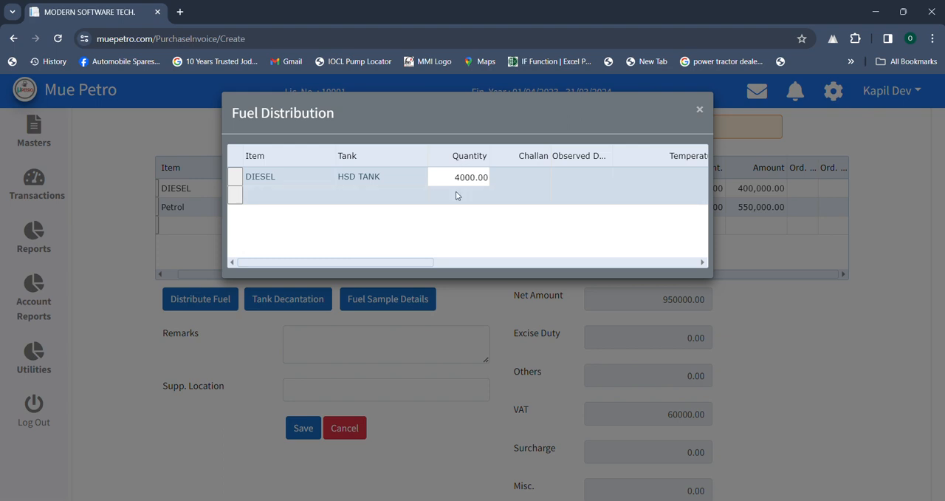
- Set the DIESEL row's challan value to 789, observed density to 790 and temperature to 25
{"action": "left_click", "coordinate": [539, 176]}
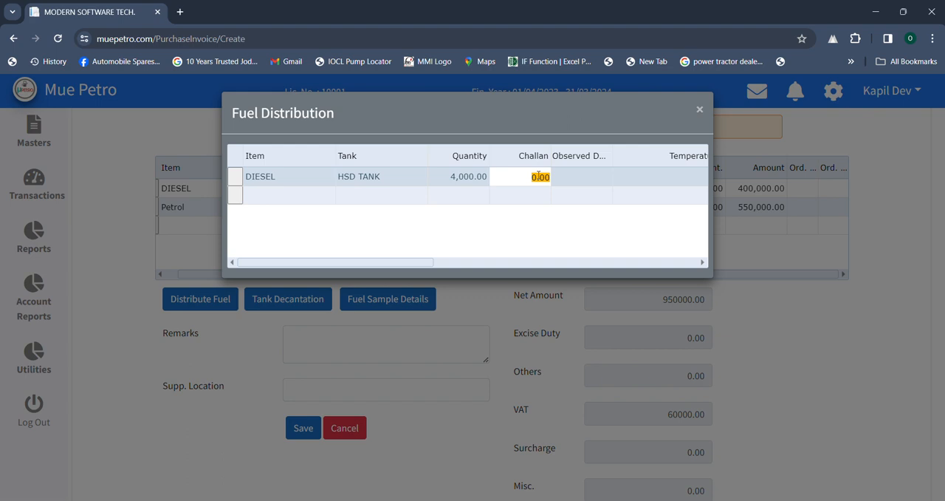
{"action": "type", "text": "789"}
{"action": "left_click", "coordinate": [577, 175]}
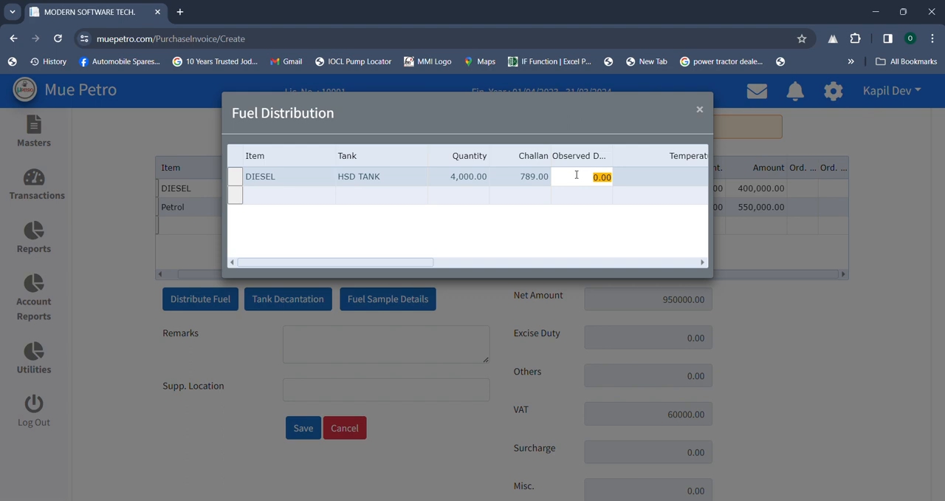
{"action": "type", "text": "790"}
{"action": "left_click", "coordinate": [623, 183]}
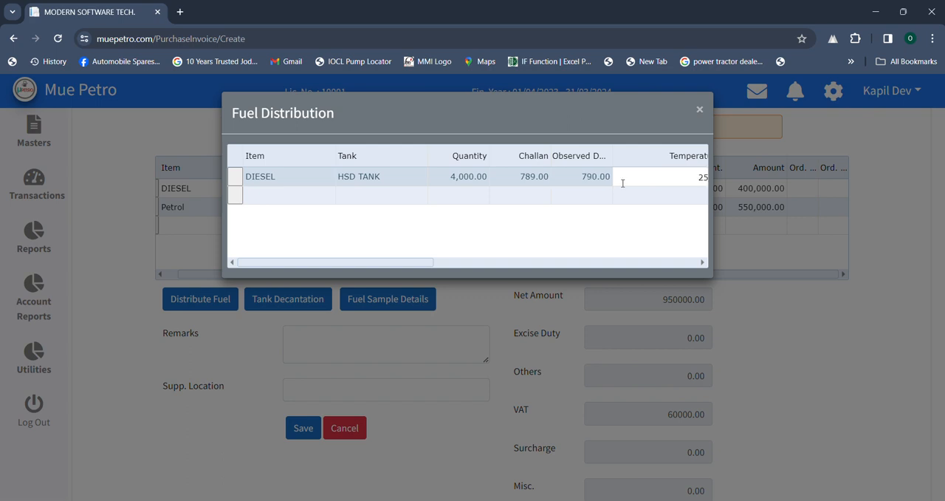
- Add a Petrol row to the fuel distribution, assigned to MS TANK with a quantity of 5,000
{"action": "left_click", "coordinate": [292, 193]}
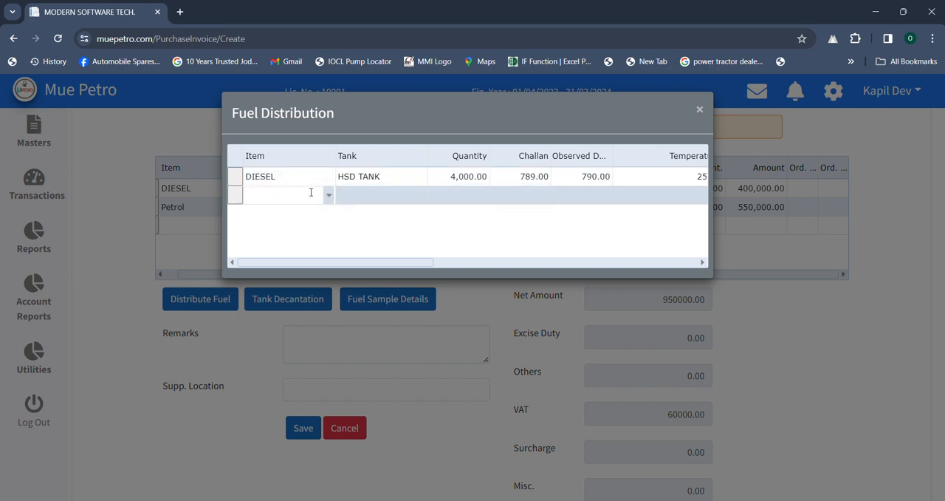
{"action": "left_click", "coordinate": [327, 194]}
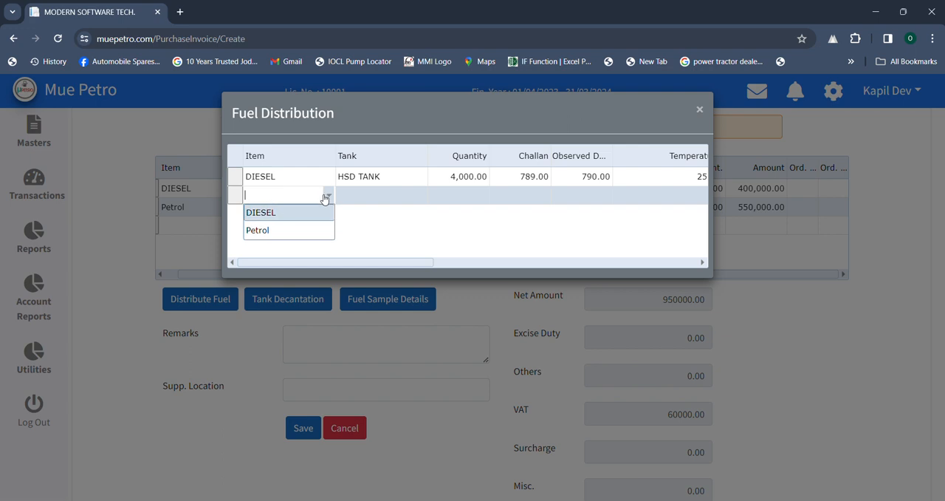
{"action": "left_click", "coordinate": [290, 231]}
{"action": "left_click", "coordinate": [359, 197]}
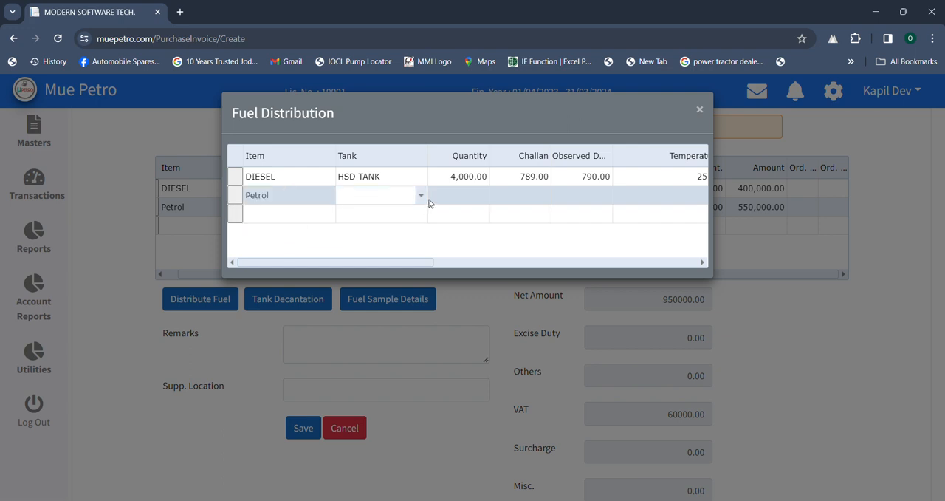
{"action": "left_click", "coordinate": [421, 196]}
{"action": "left_click", "coordinate": [384, 214]}
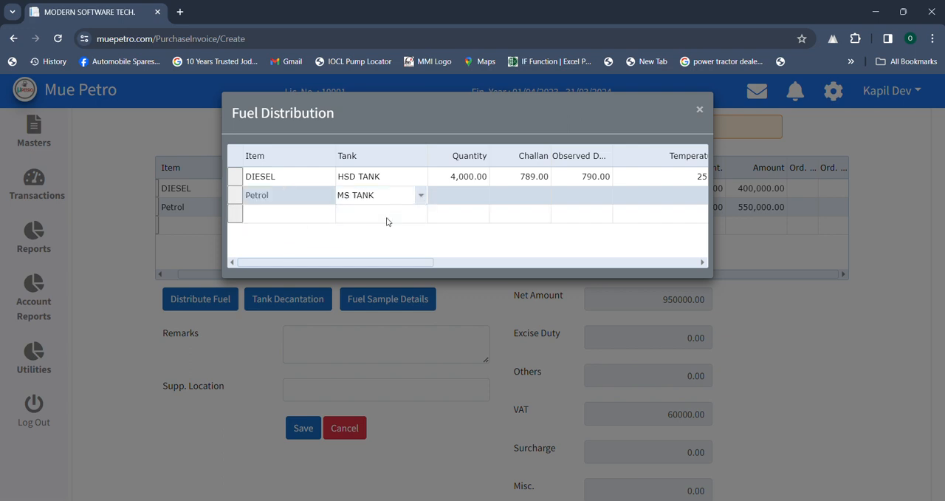
{"action": "left_click", "coordinate": [442, 194]}
{"action": "type", "text": "5000.00"}
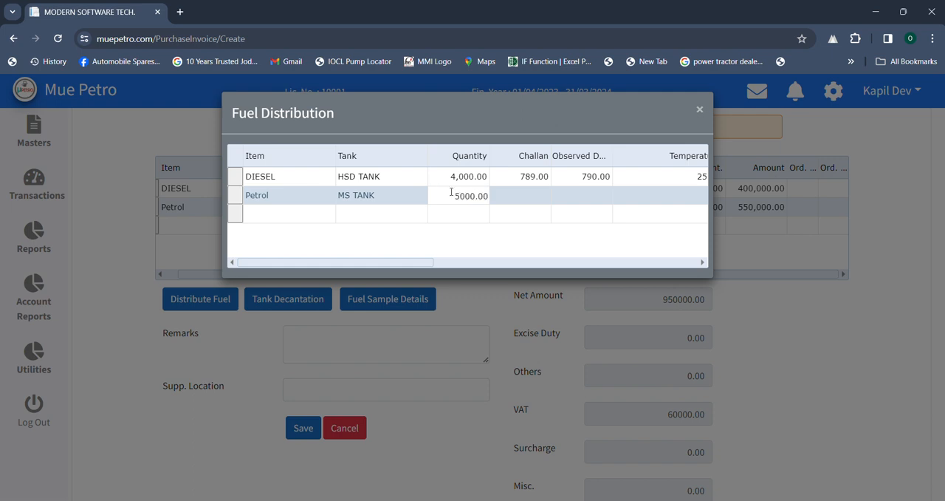
- Set the Petrol row's challan value to 789, observed density to 788 and temperature to 24, and close the fuel distribution
{"action": "left_click", "coordinate": [521, 195]}
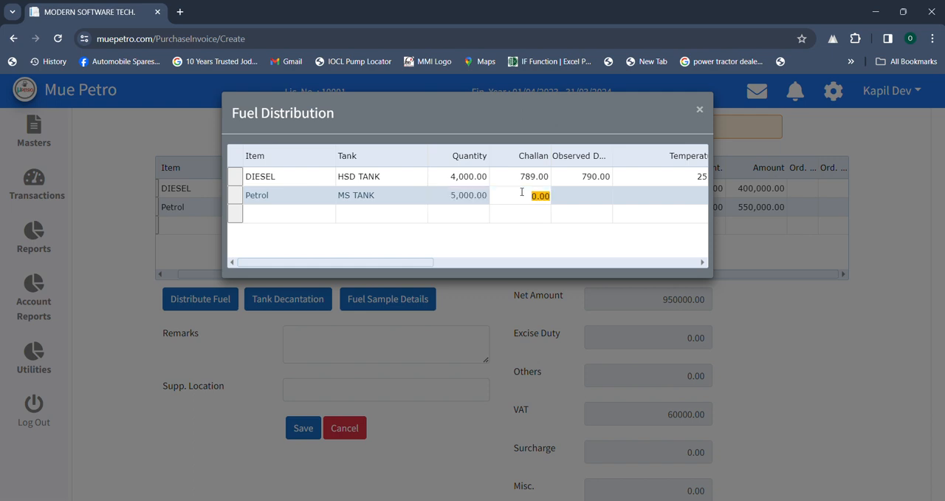
{"action": "left_click", "coordinate": [534, 196]}
{"action": "type", "text": "789"}
{"action": "left_click", "coordinate": [571, 194]}
{"action": "type", "text": "788"}
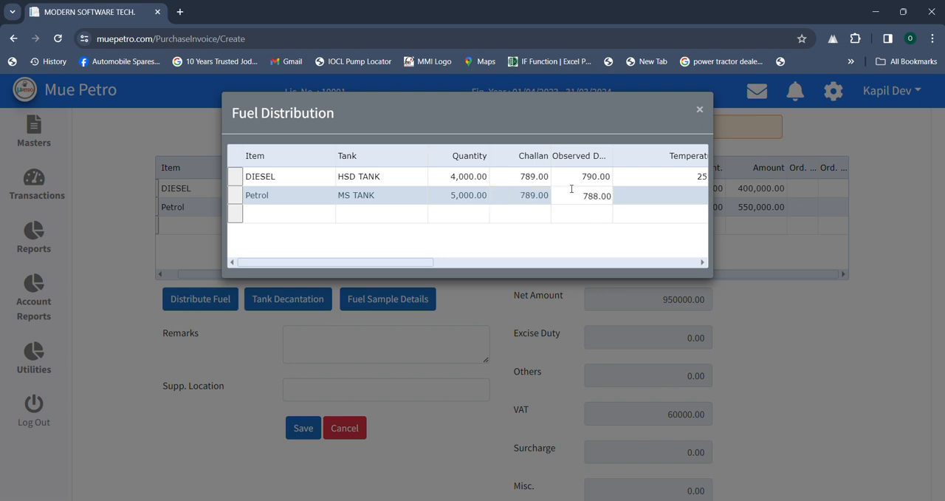
{"action": "left_click", "coordinate": [638, 197]}
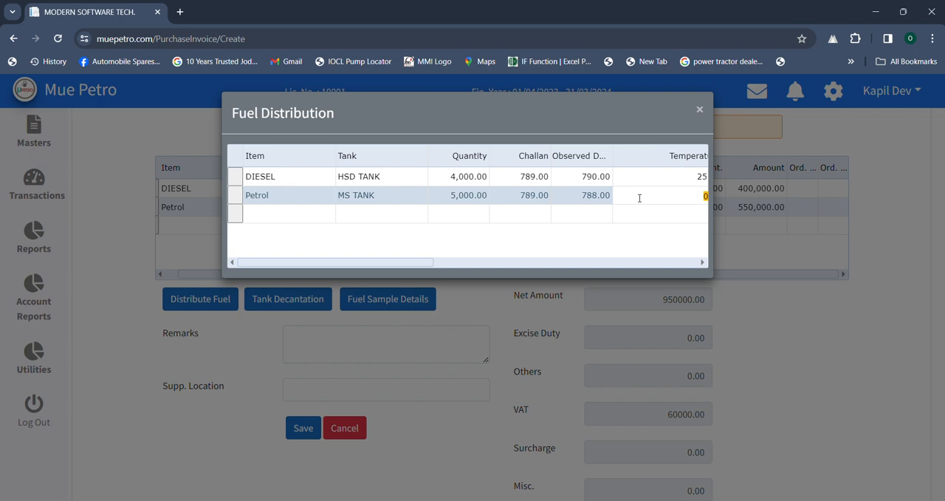
{"action": "type", "text": "24"}
{"action": "left_click", "coordinate": [755, 302]}
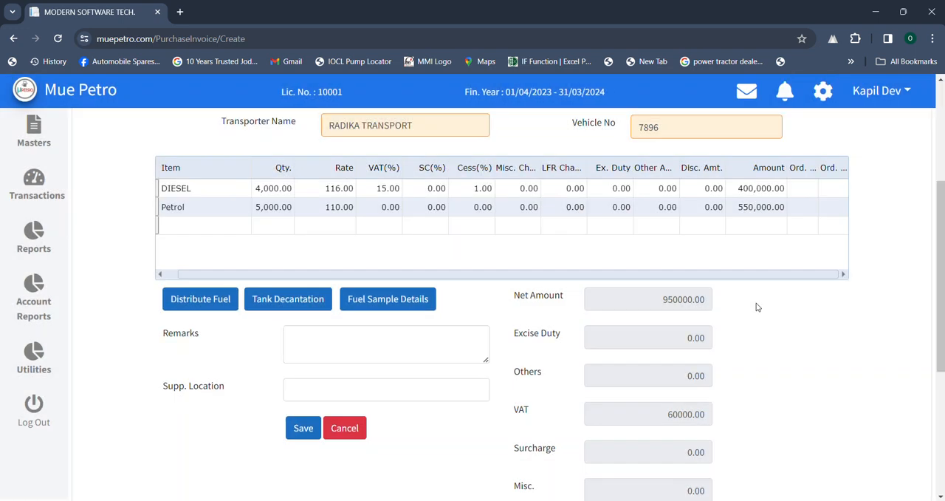
- Save the purchase invoice and return to the transactions section through the home page
{"action": "left_click", "coordinate": [308, 428]}
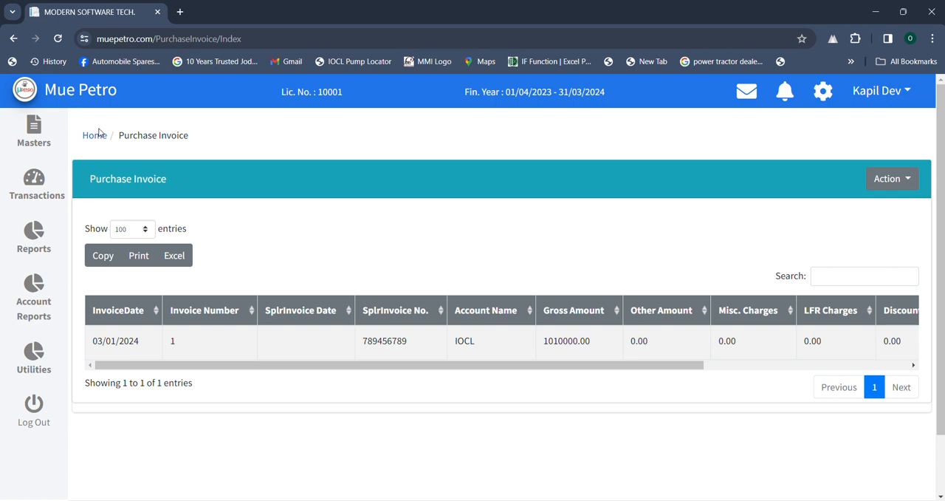
{"action": "left_click", "coordinate": [98, 136]}
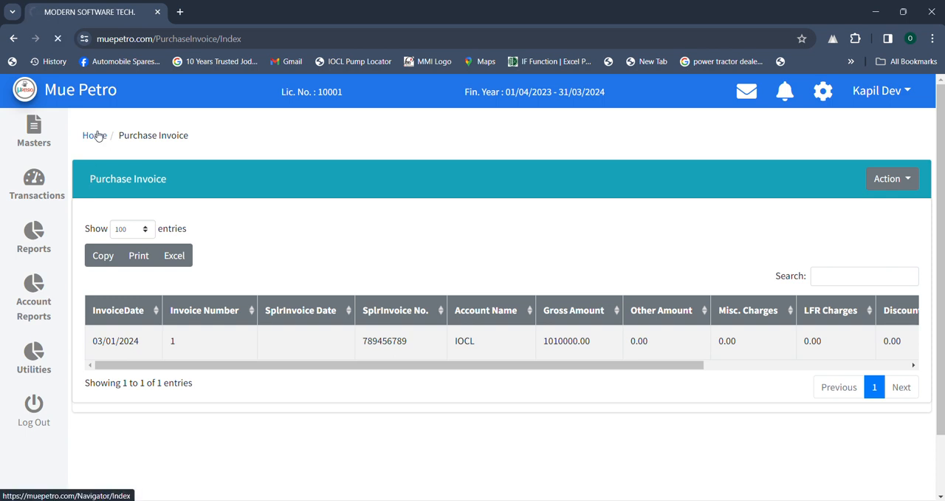
{"action": "left_click", "coordinate": [748, 217]}
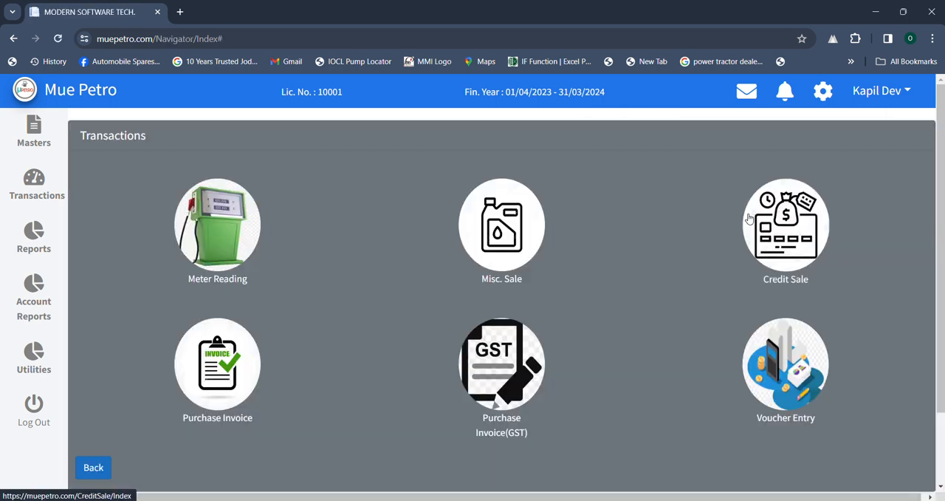